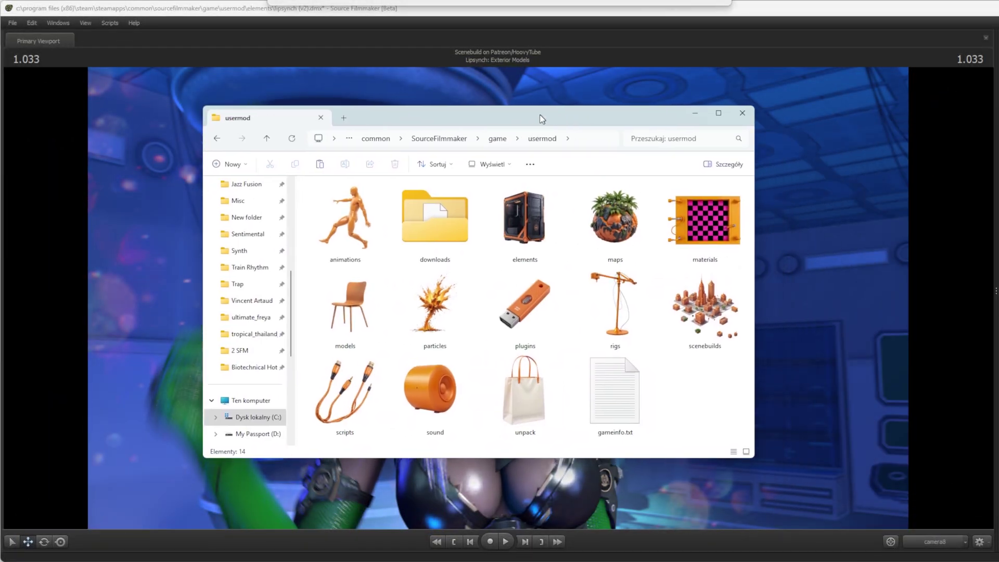
Paste the copied lipsynch1.wav into the sound folder inside usermod.
double_click(431, 380)
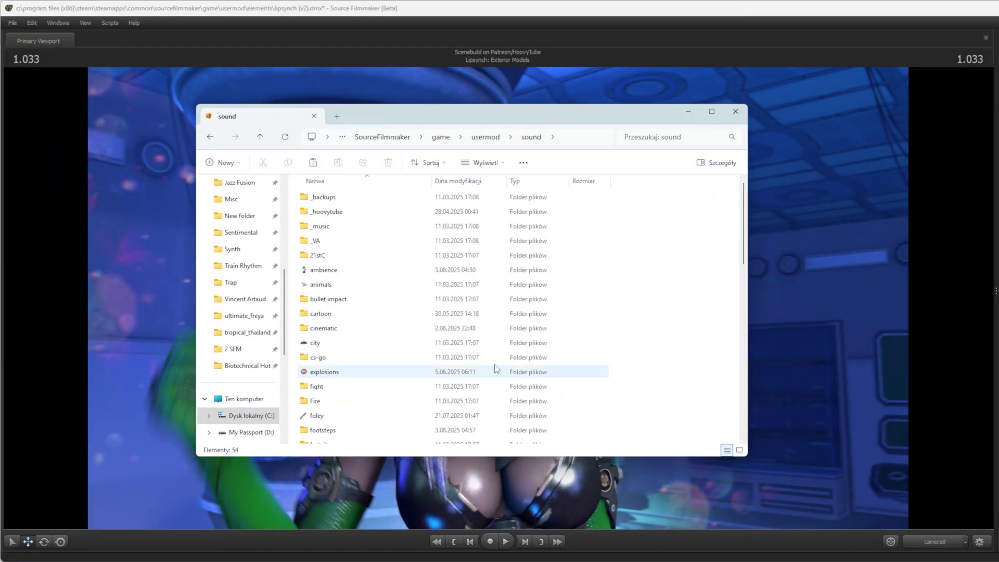
scroll(673, 401, down, 10)
key(ctrl+v)
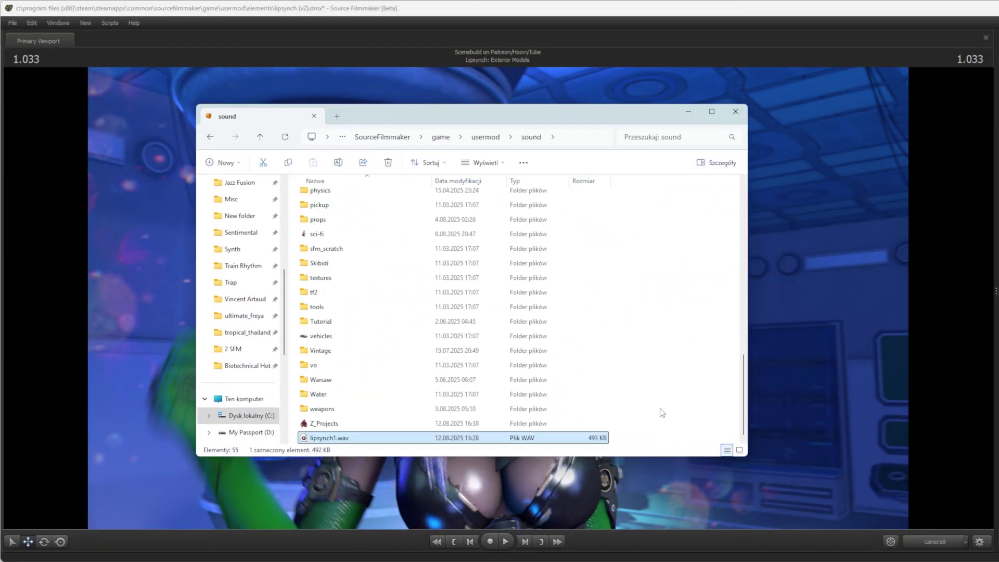
Open the properties of lipsynch1.wav and examine its file details.
right_click(425, 444)
click(450, 440)
click(453, 425)
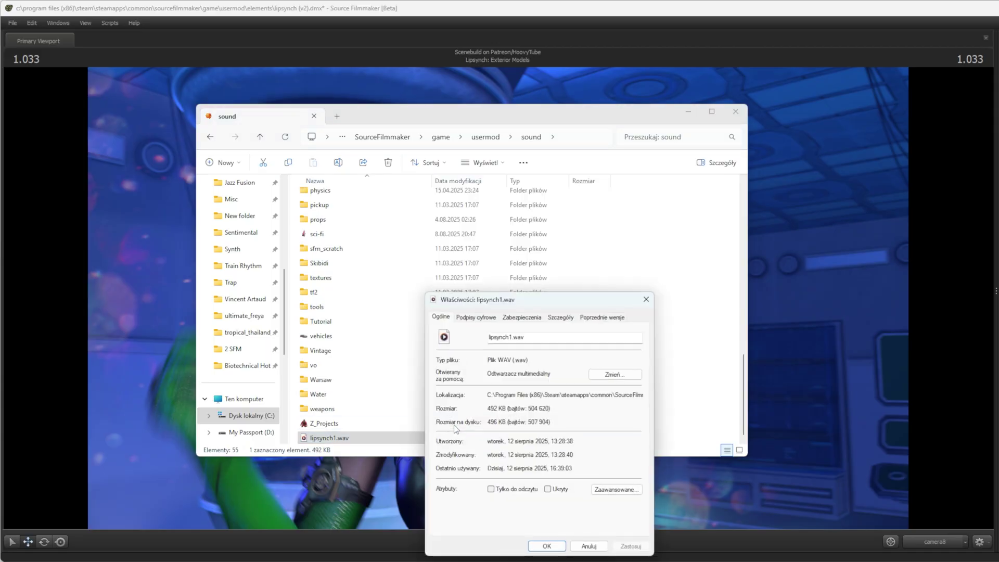
drag(516, 300, 425, 240)
click(469, 257)
scroll(468, 283, down, 4)
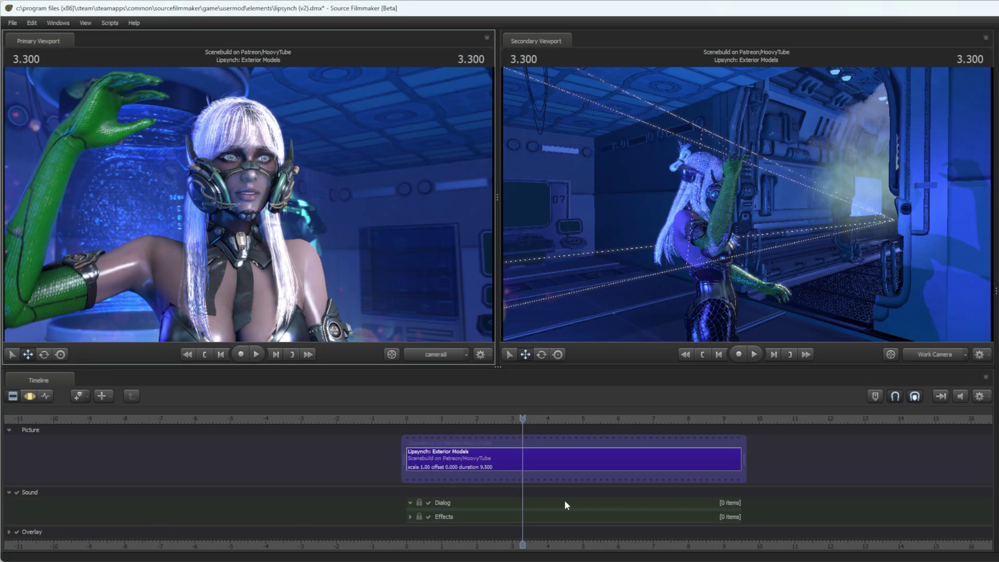
Add lipsynch1.wav as a clip to the Dialog sound track at 3.300.
right_click(529, 500)
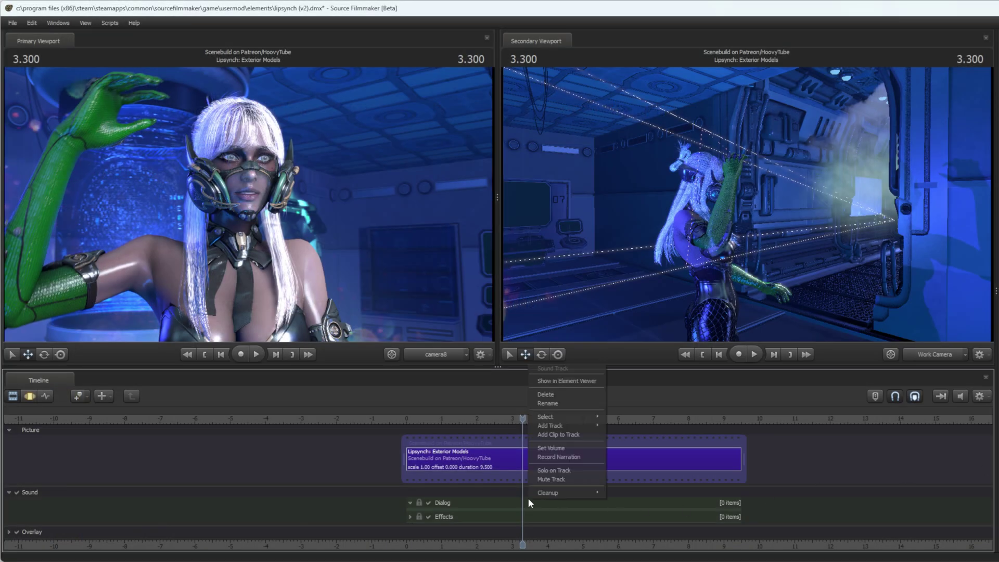
click(564, 438)
drag(942, 105, 456, 97)
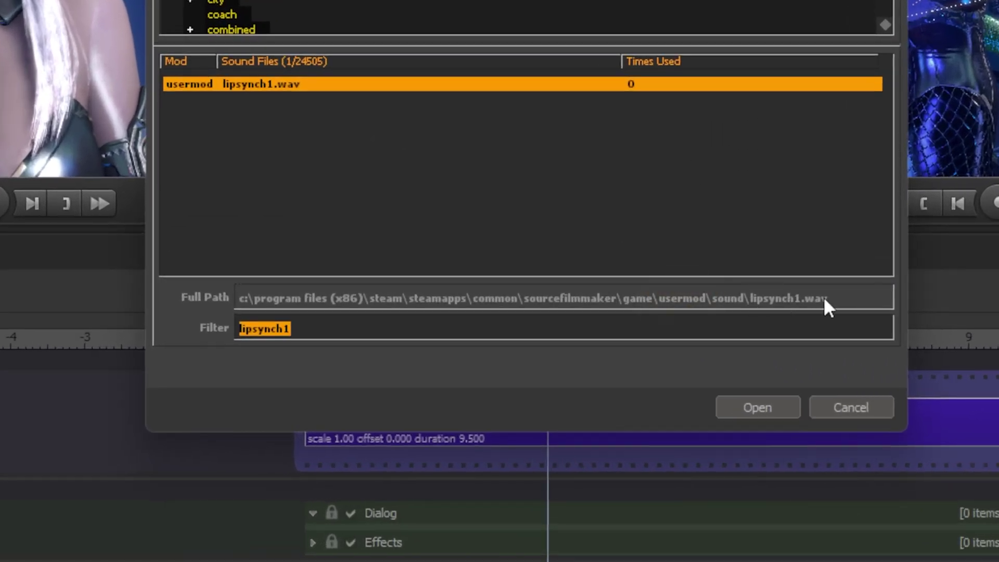
click(748, 406)
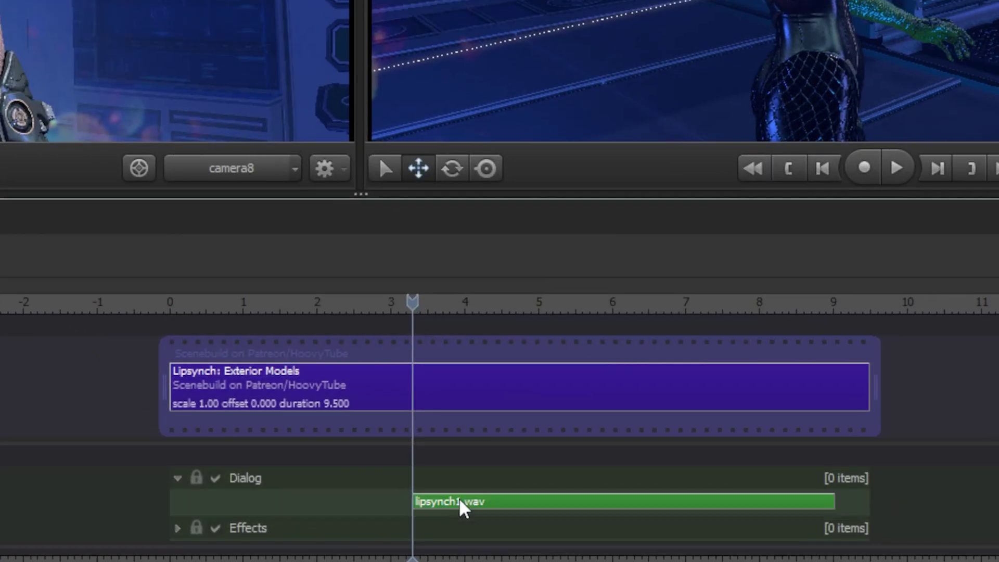
click(461, 506)
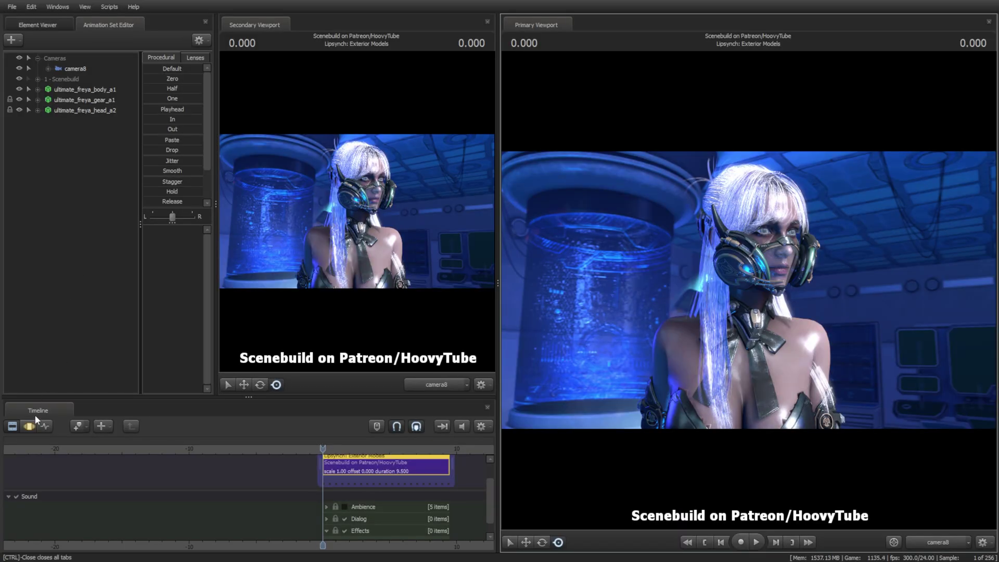
Switch the timeline to the Motion Editor and hide the ultimate_freya_gear_a1 model.
click(36, 412)
key(F3)
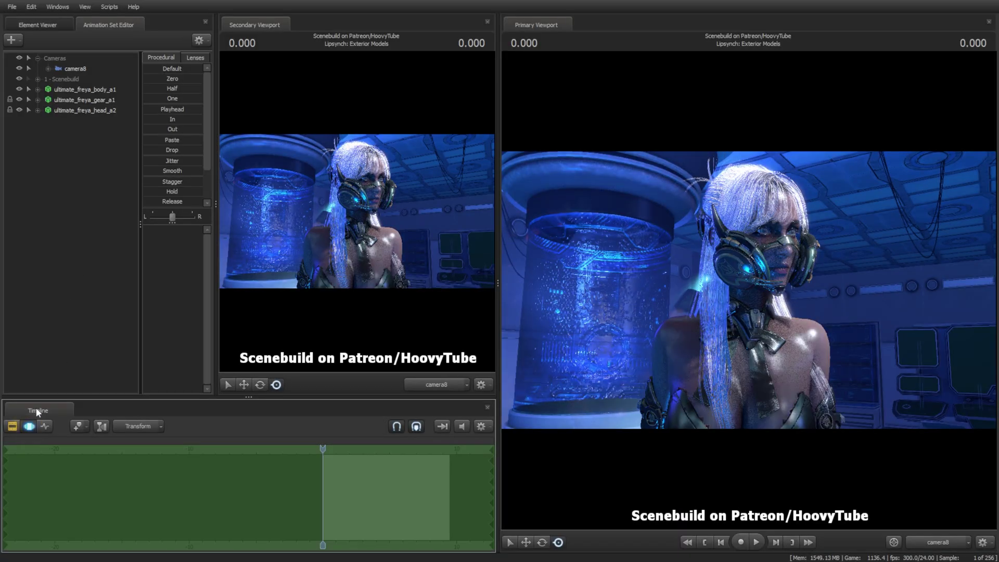
click(19, 100)
Create an animation set for a new camera and frame the character's face from the front.
click(12, 41)
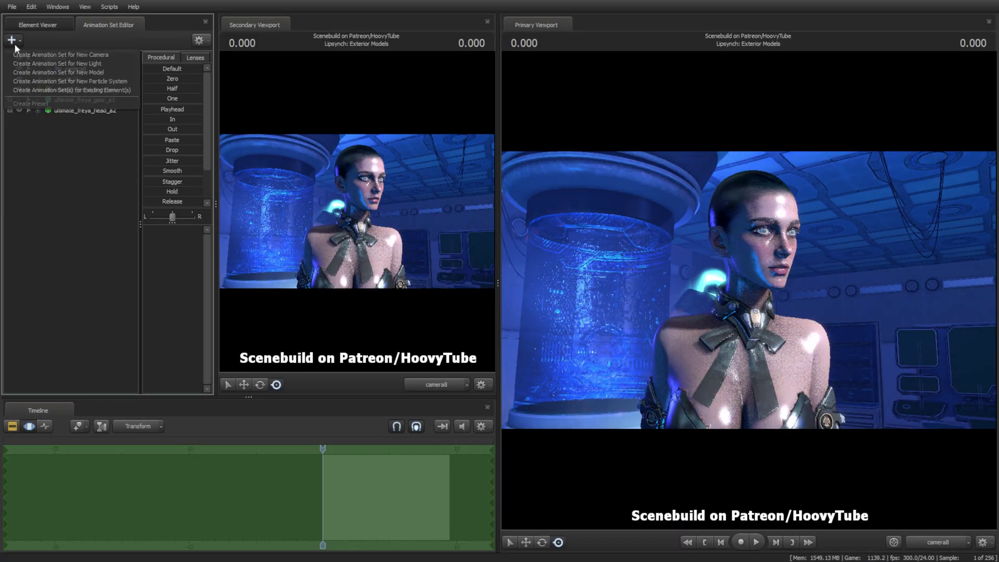
click(60, 55)
drag(193, 124, 270, 177)
drag(357, 211, 308, 205)
key(s)
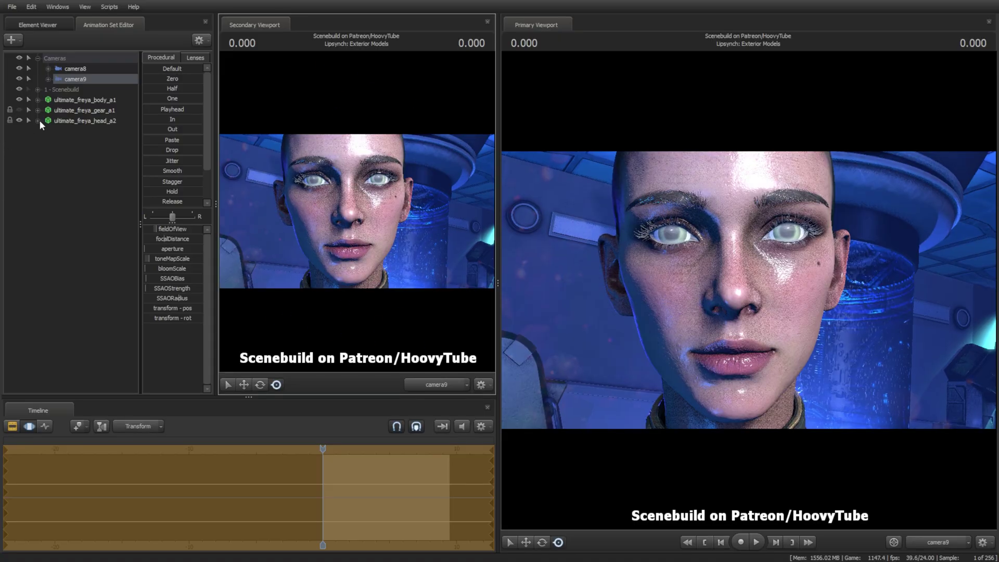
Lock camera9 to the Bip001-Head bone of ultimate_freya_head_a2 so it follows the head.
click(48, 141)
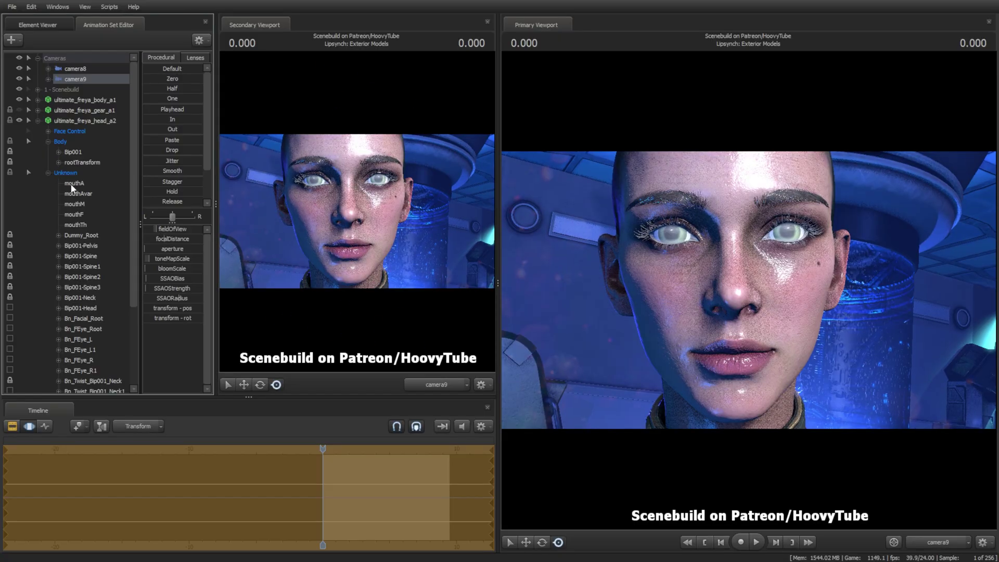
ctrl+click(84, 308)
right_click(88, 310)
click(107, 333)
ctrl+click(96, 312)
Play the shot from the Motion Editor to check how camera9 follows the face.
click(46, 426)
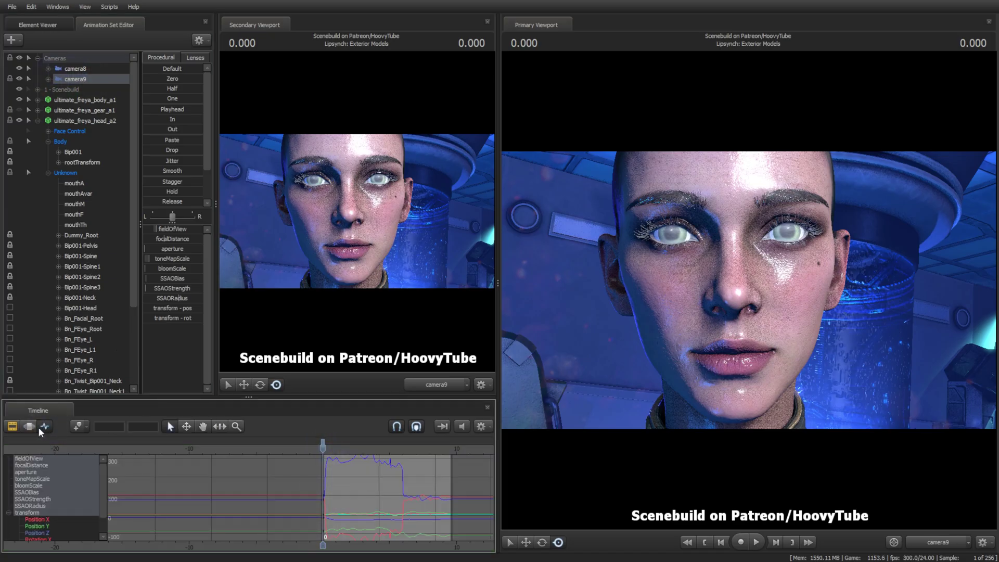
click(33, 427)
drag(5, 471, 0, 426)
key(space)
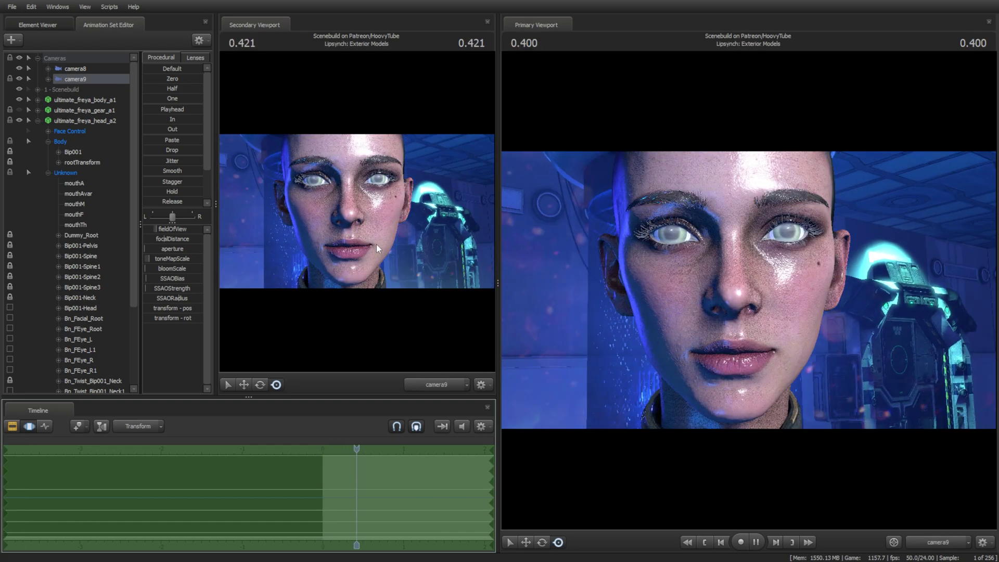
Switch the secondary viewport to the Work Camera, frame the upper body and play the shot.
drag(424, 325, 414, 305)
key(s)
key(space)
scroll(420, 486, down, 4)
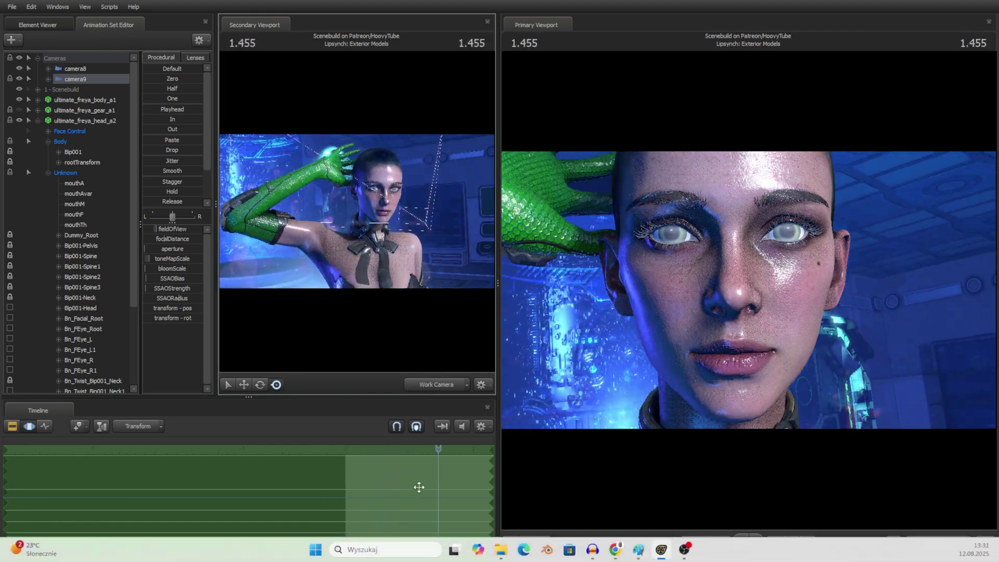
key(space)
click(447, 546)
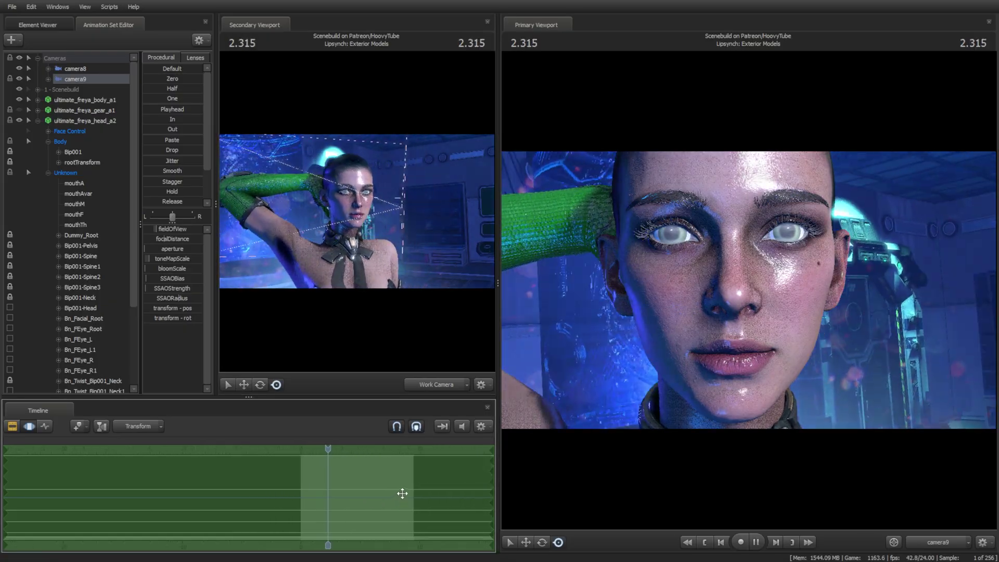
Select the head model's Face Control group plus mouthA, mouthAvar, mouthM, mouthF and mouthTh.
click(732, 307)
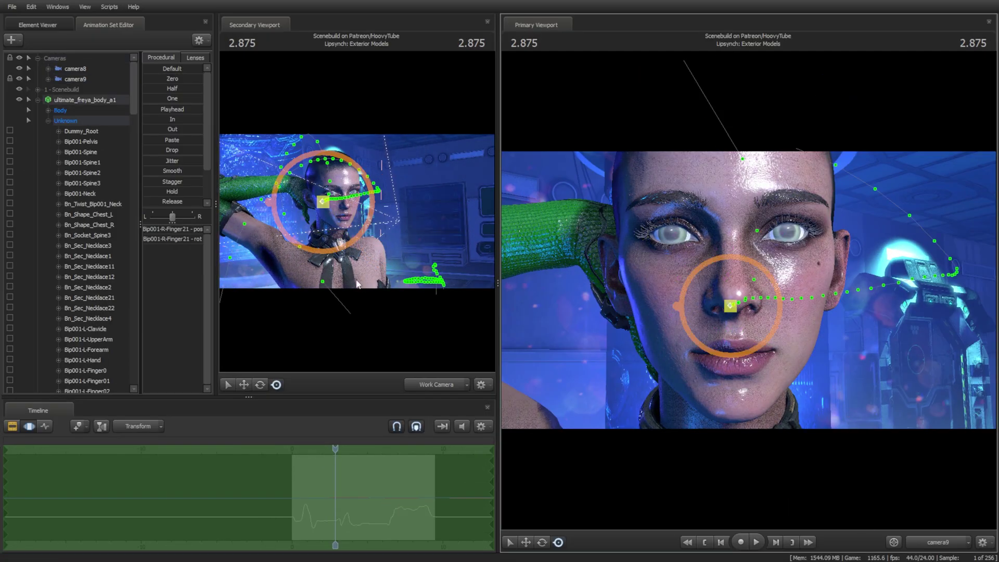
click(38, 100)
click(76, 122)
click(77, 131)
click(49, 132)
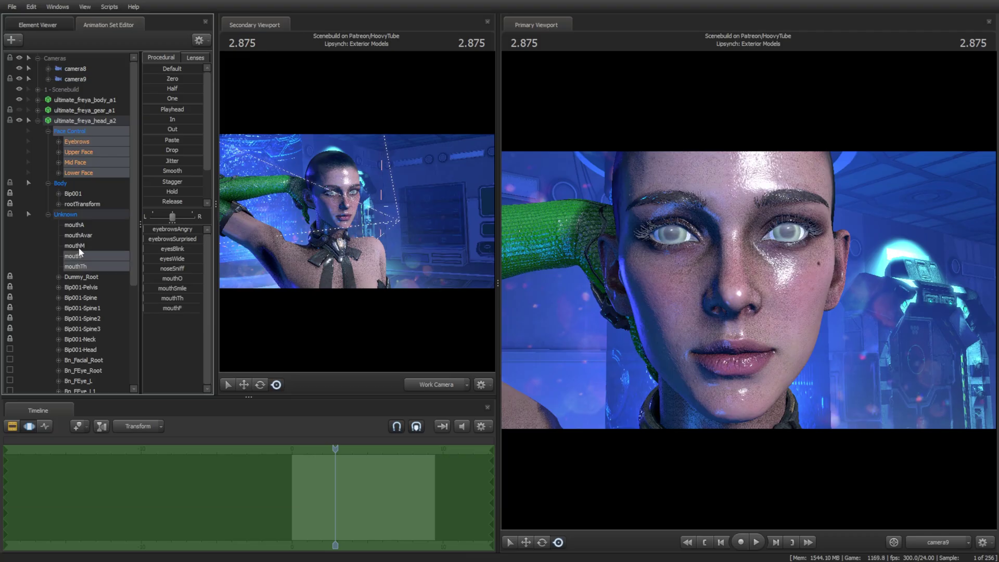
click(169, 330)
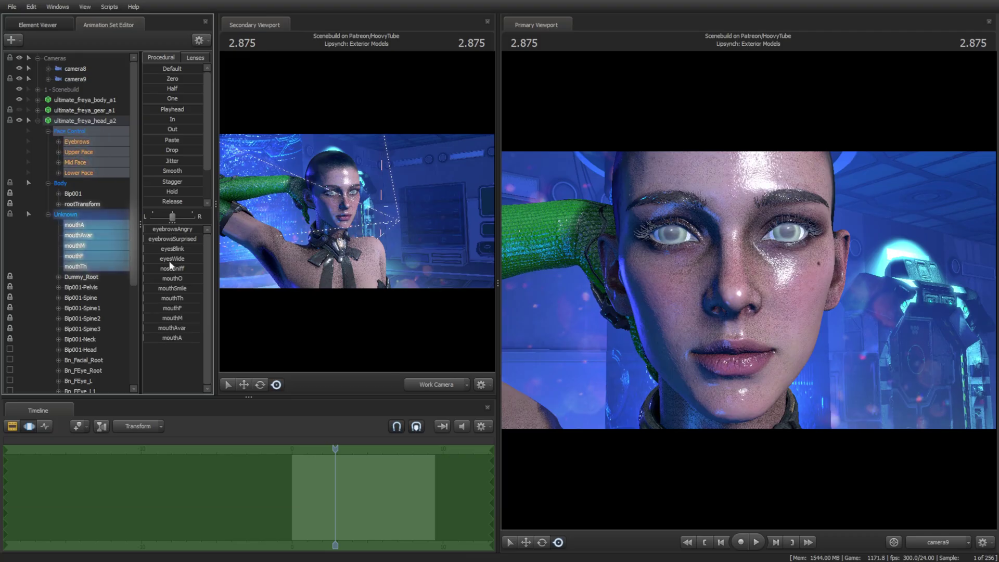
Widen the slider area of the Animation Set Editor and show the selected controls in the Graph Editor.
drag(215, 227, 270, 234)
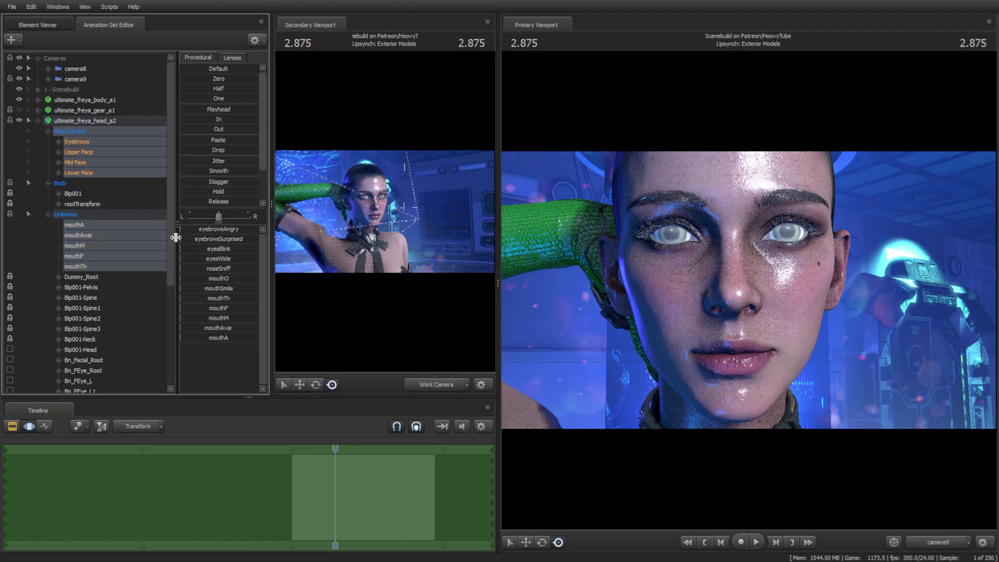
drag(176, 237, 138, 249)
click(43, 426)
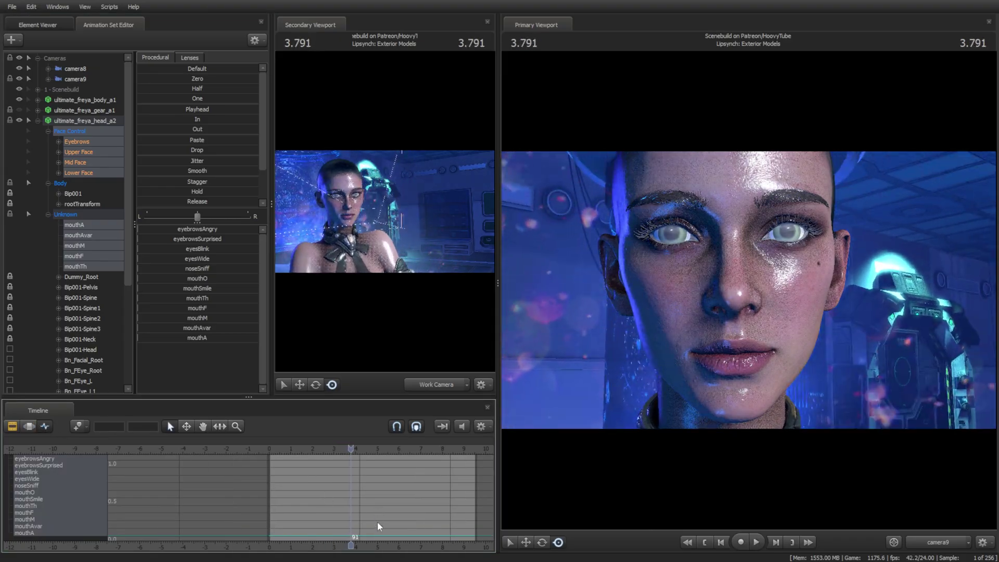
Play the shot to review its timing and place the playhead at 3.000.
scroll(290, 495, down, 3)
key(space)
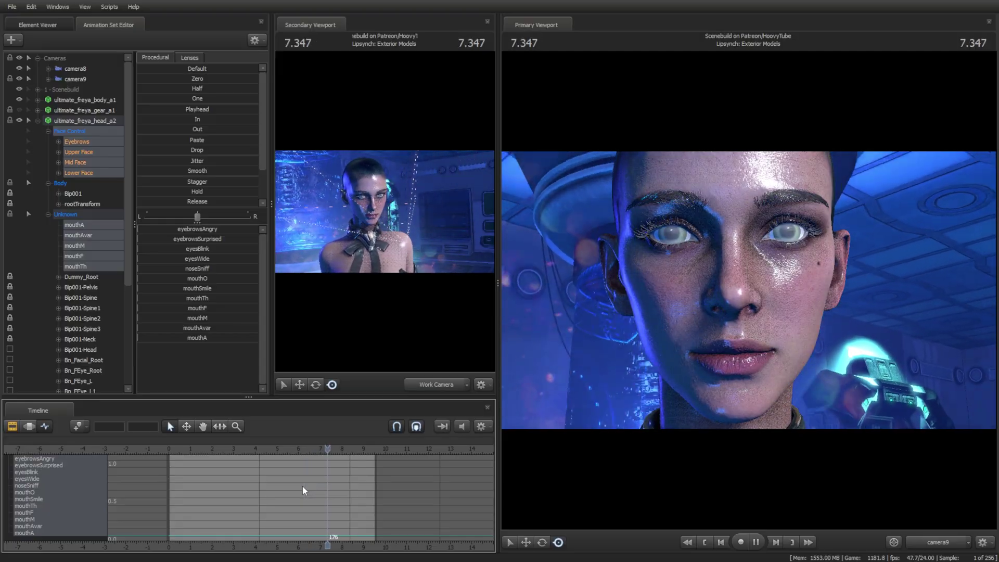
key(space)
click(234, 450)
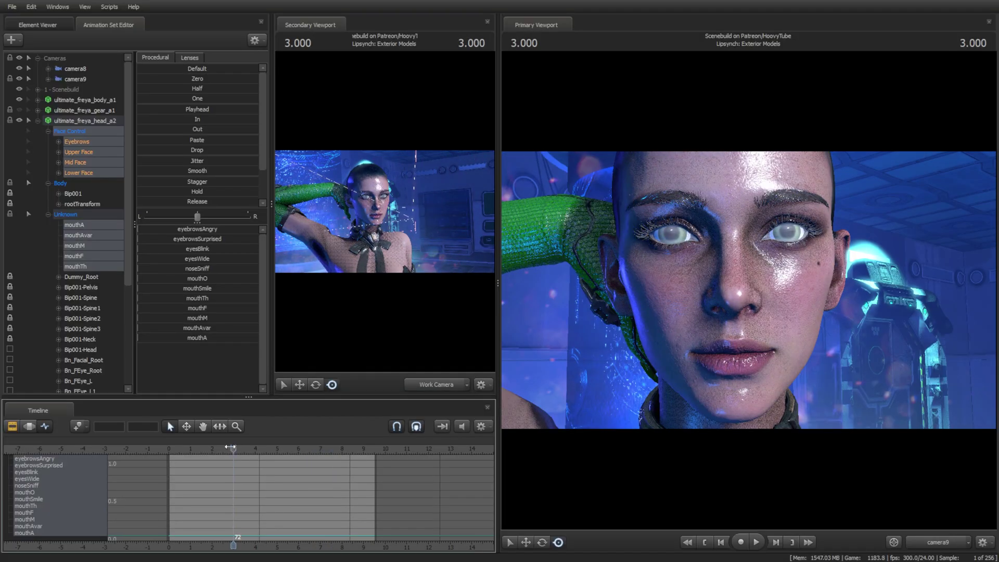
Expand the Face Control subgroups and narrow the selection to the Lower Face and other mouth sliders.
click(58, 173)
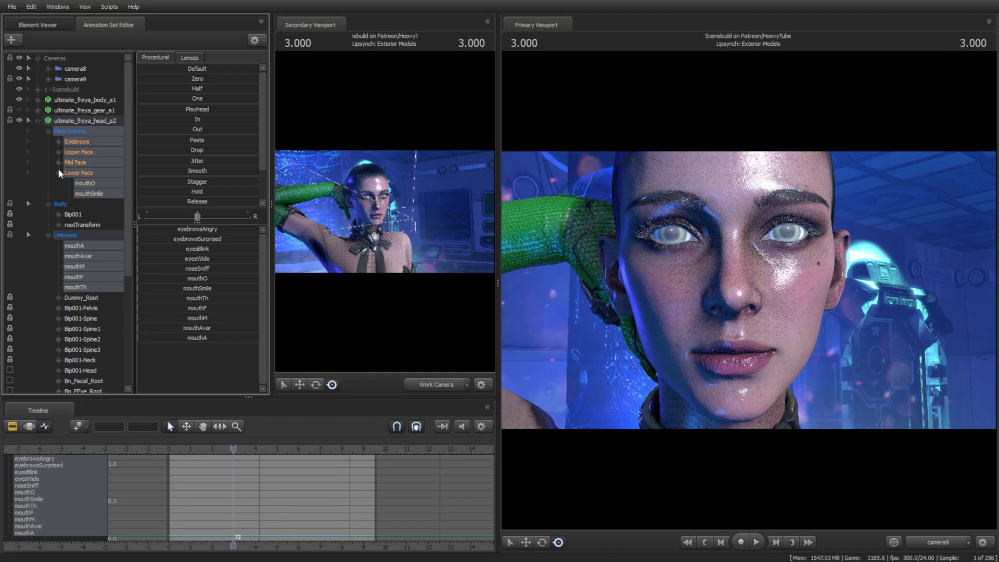
click(58, 142)
click(59, 174)
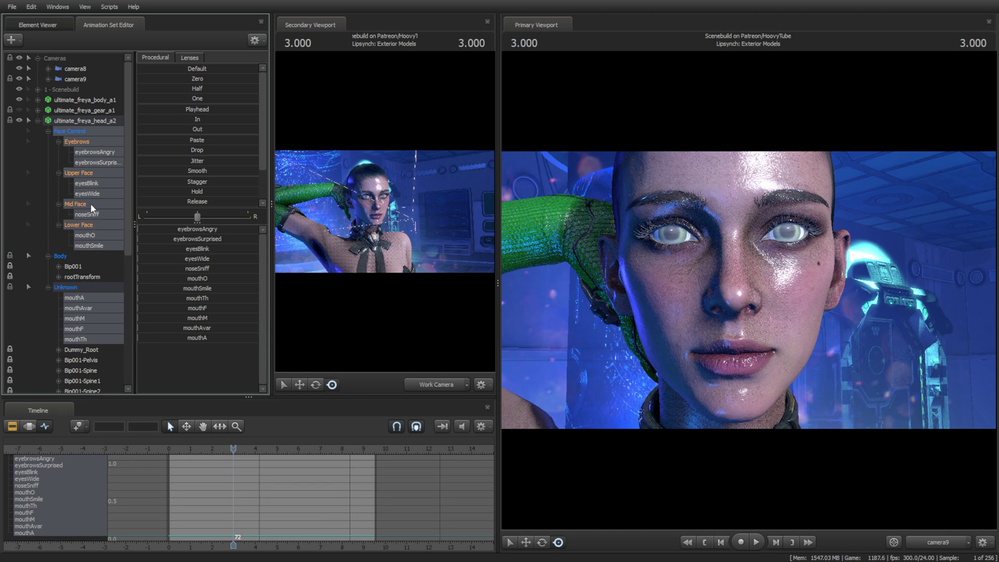
ctrl+click(81, 146)
Key the closed mouth at 3.208, then shape a slightly open mouth at 3.291 with mouthF, mouthTh and mouthSmile.
scroll(259, 493, up, 4)
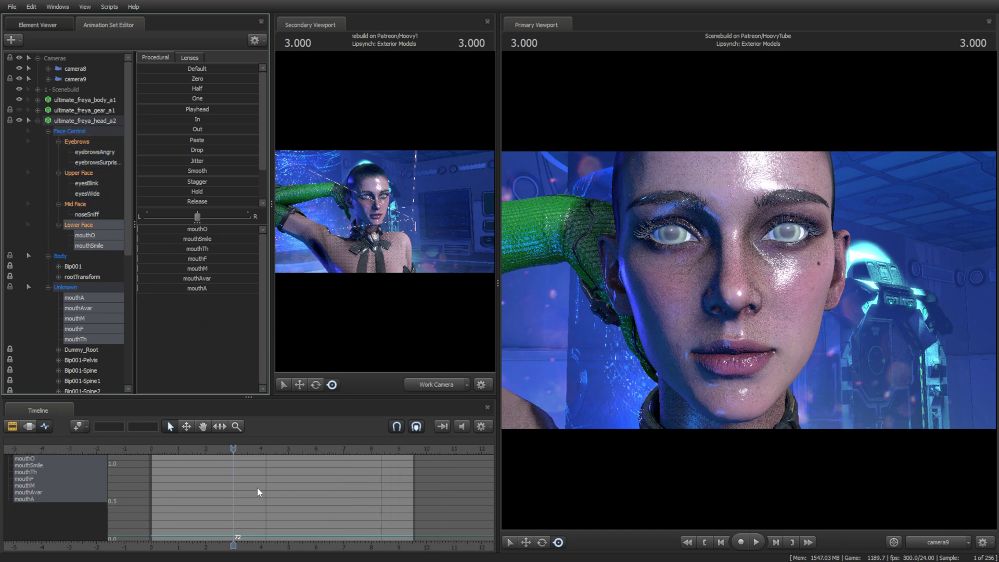
mouse_move(234, 448)
mouse_down()
mouse_move(254, 448)
mouse_move(244, 450)
mouse_up()
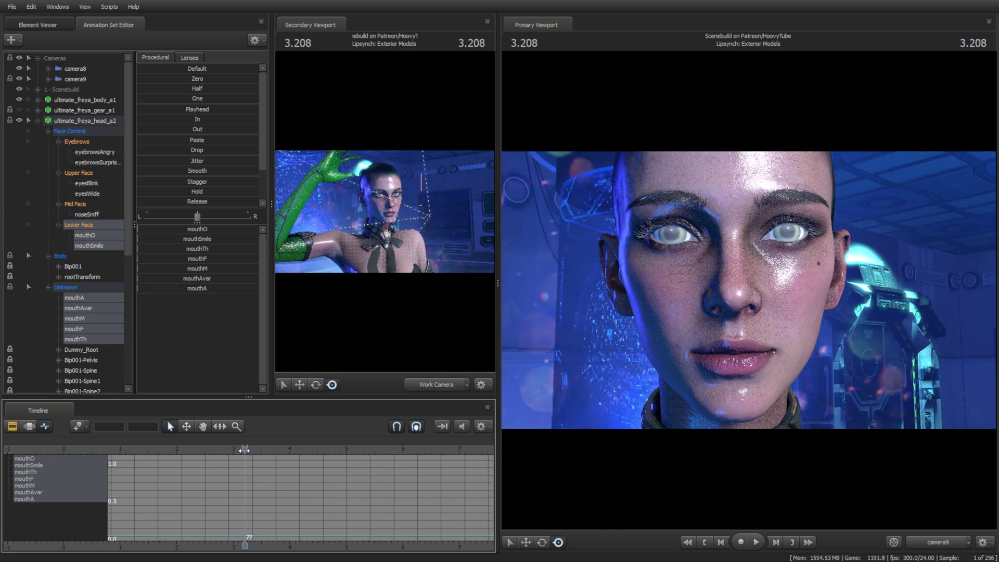
scroll(244, 451, down, 3)
drag(156, 449, 263, 453)
scroll(266, 475, up, 3)
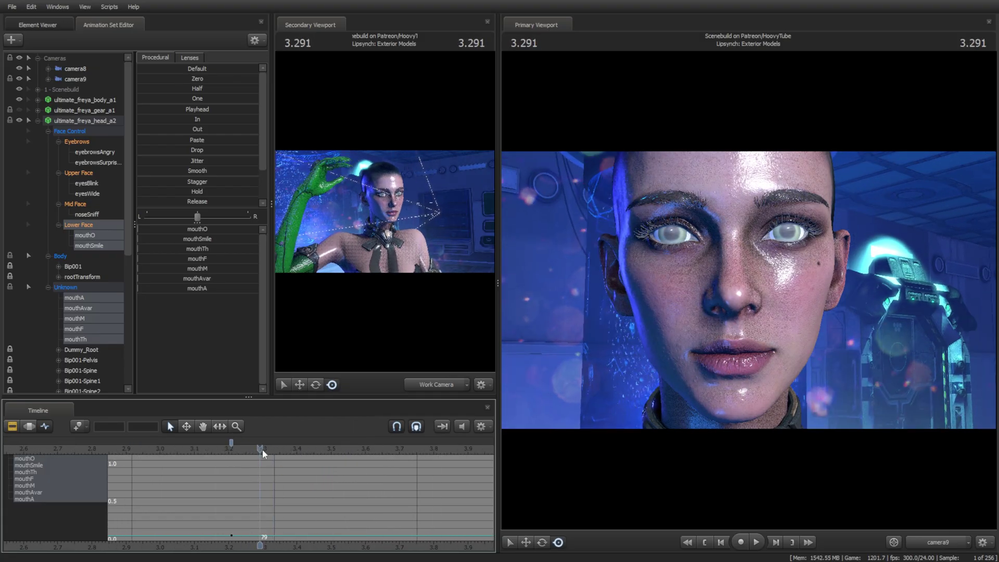
drag(188, 265, 213, 264)
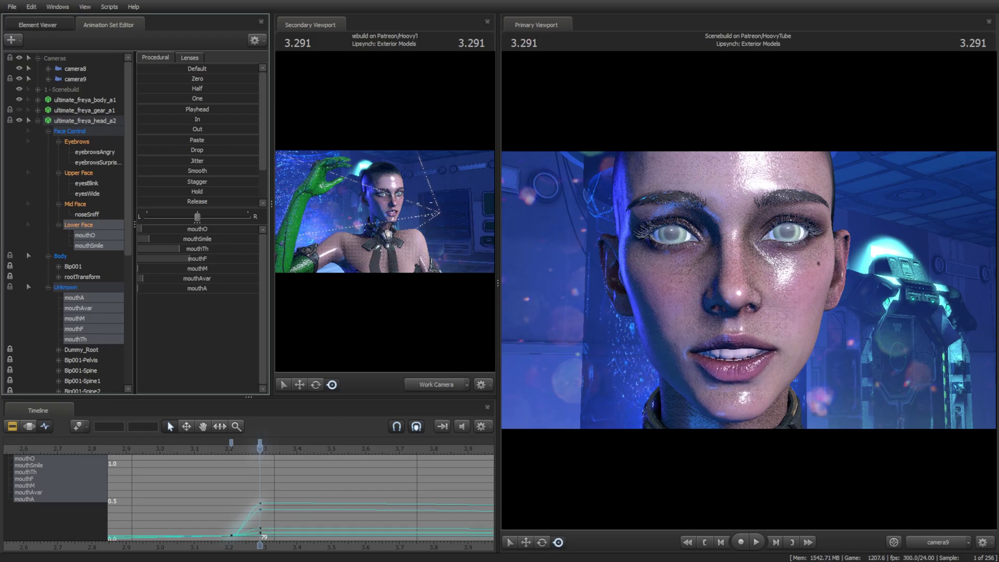
Retime the slightly open mouth keyframe to 3.375 and pose a wide open mouth at 3.458 with mouthO, mouthA and mouthM.
scroll(259, 468, up, 2)
drag(260, 448, 327, 451)
drag(265, 448, 301, 449)
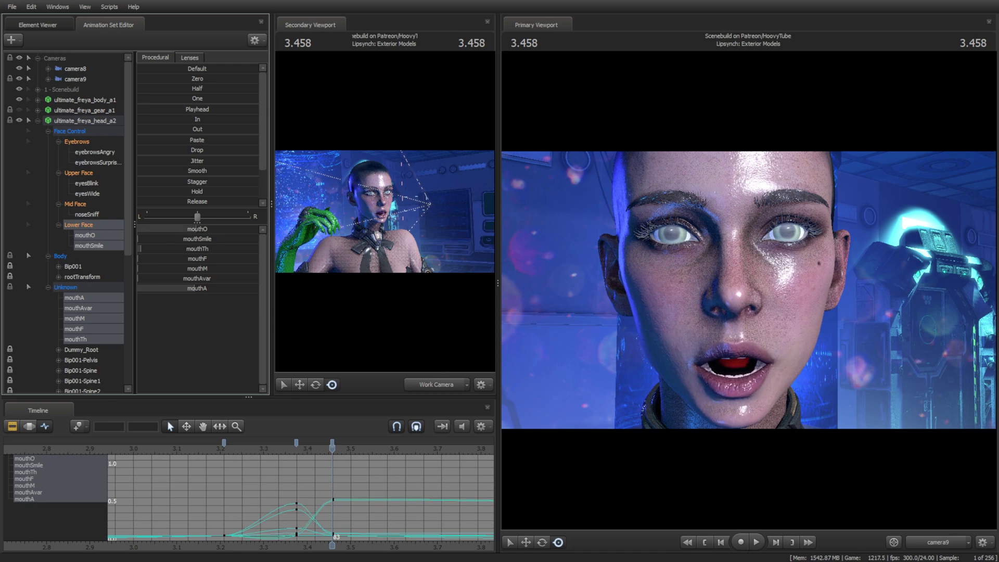
mouse_move(138, 268)
mouse_down()
mouse_move(172, 269)
mouse_move(157, 268)
mouse_up()
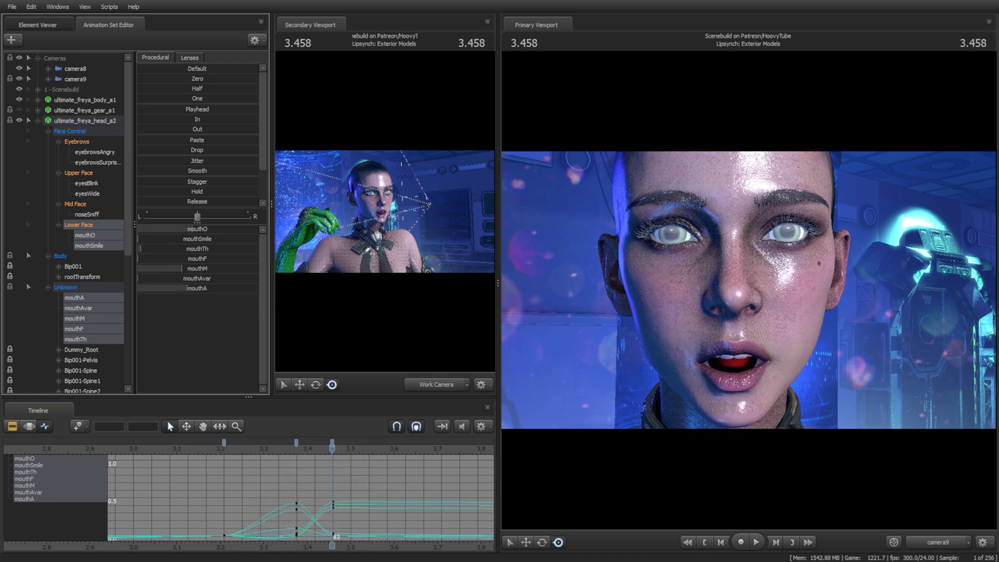
Copy the two mouth keyframes at 3.375 and 3.458 and paste them at 3.708.
click(294, 449)
click(332, 443)
shift+click(297, 442)
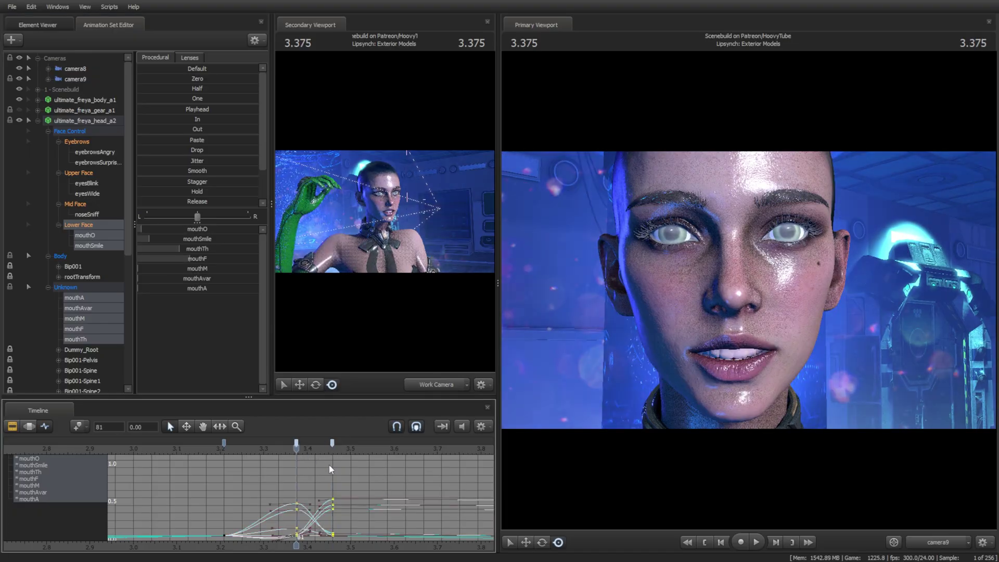
drag(317, 449, 436, 449)
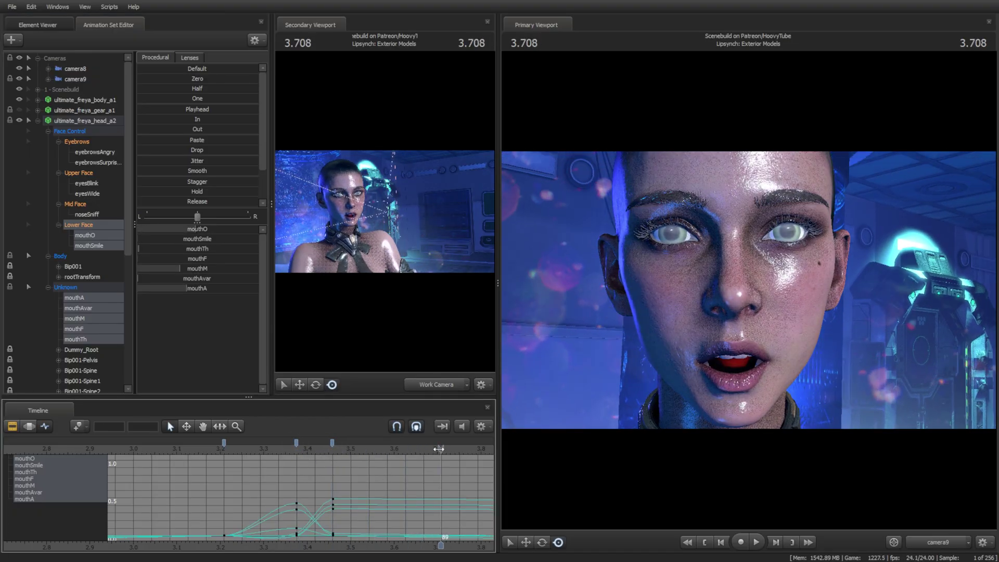
key(ctrl+v)
Paste the copied mouth keyframe pair three more times, ending with a pair at about 4.2 to 4.3.
middle_drag(449, 543, 210, 521)
drag(233, 449, 452, 448)
key(ctrl+v)
key(ctrl+v)
key(ctrl+v)
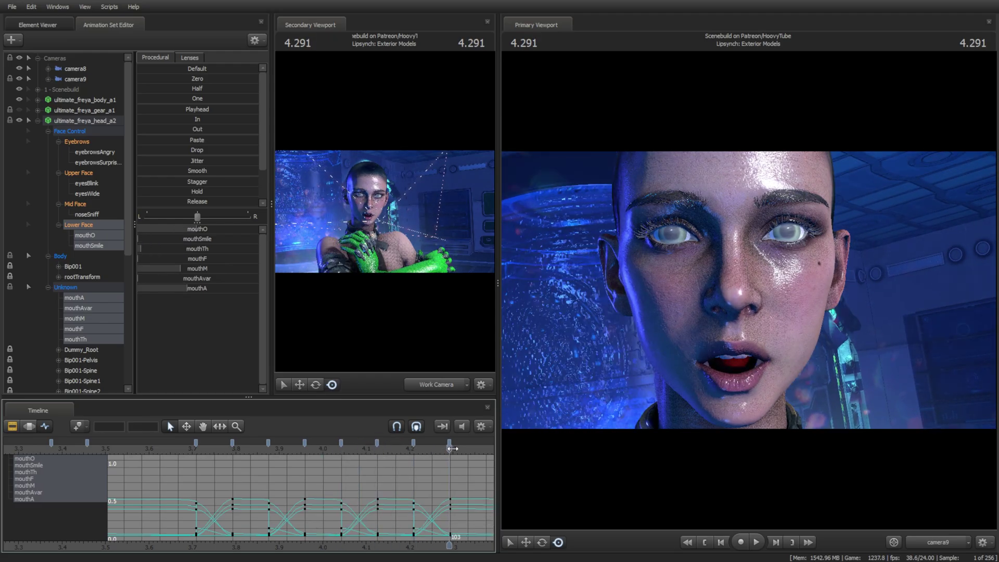
Continue pasting the mouth keyframe pair along the dialog from about 4.4 to 4.9.
middle_drag(460, 527, 382, 507)
click(406, 452)
key(ctrl+v)
drag(406, 452, 475, 457)
middle_drag(475, 540, 292, 453)
drag(303, 448, 458, 454)
key(ctrl+v)
key(ctrl+v)
key(ctrl+v)
key(ctrl+v)
Paste further copies of the mouth keyframe pair from about 5.2 to 5.7.
middle_drag(453, 541, 266, 454)
drag(271, 452, 398, 455)
key(ctrl+v)
drag(398, 454, 492, 450)
key(ctrl+v)
middle_drag(471, 482, 261, 482)
drag(281, 450, 419, 449)
key(ctrl+v)
key(ctrl+v)
Paste the mouth keyframe pair along the last stretch of dialog, up to about 6.5.
drag(414, 513, 424, 531)
click(447, 520)
middle_drag(447, 520, 317, 520)
drag(293, 450, 466, 455)
key(ctrl+v)
middle_drag(478, 453, 323, 451)
click(322, 450)
key(ctrl+v)
drag(322, 450, 422, 455)
key(ctrl+v)
key(ctrl+v)
Play on through the dialog and paste another copy of the mouth keyframe pair at about 6.7.
middle_drag(451, 547, 304, 518)
key(space)
key(space)
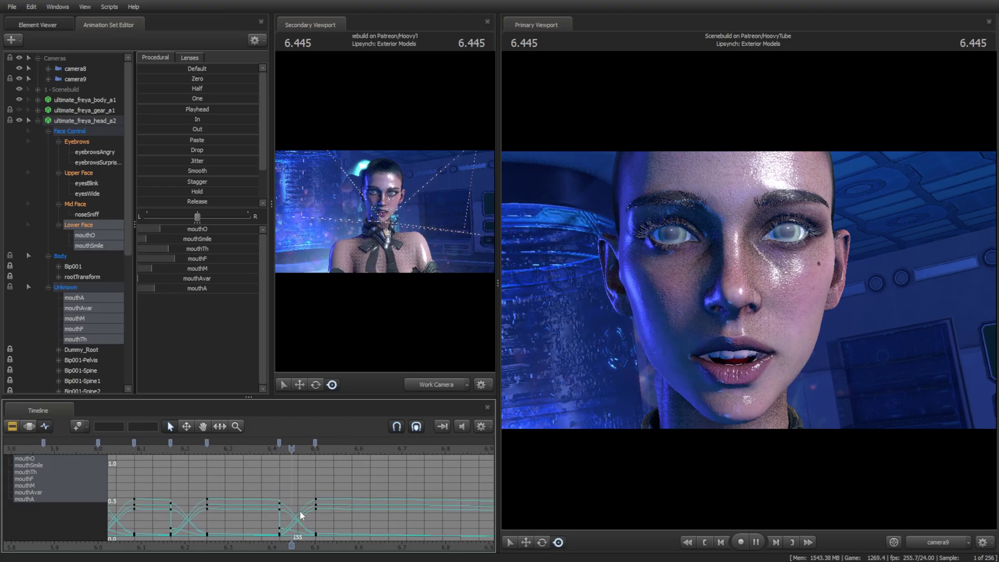
drag(370, 448, 405, 448)
key(ctrl+v)
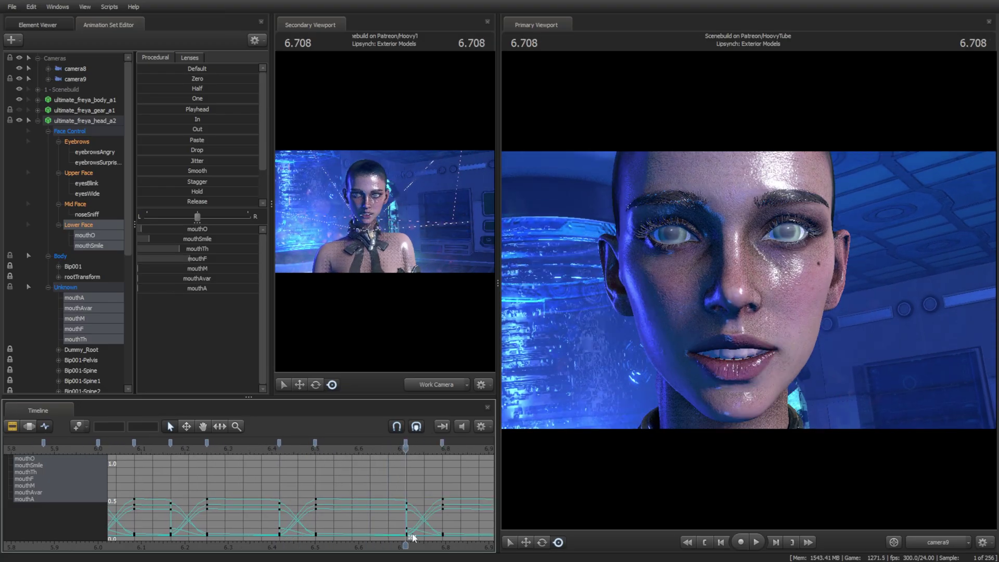
At 7.000, ease all the mouth shapes partway toward neutral and raise mouthM to bring the lips together.
middle_drag(411, 535, 315, 532)
key(space)
key(space)
key(Right)
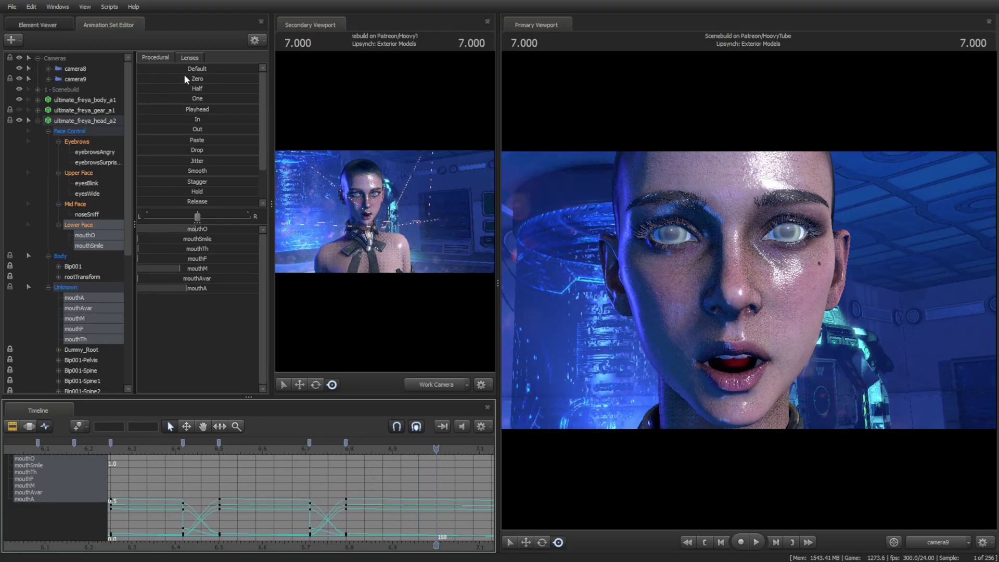
key(ctrl+v)
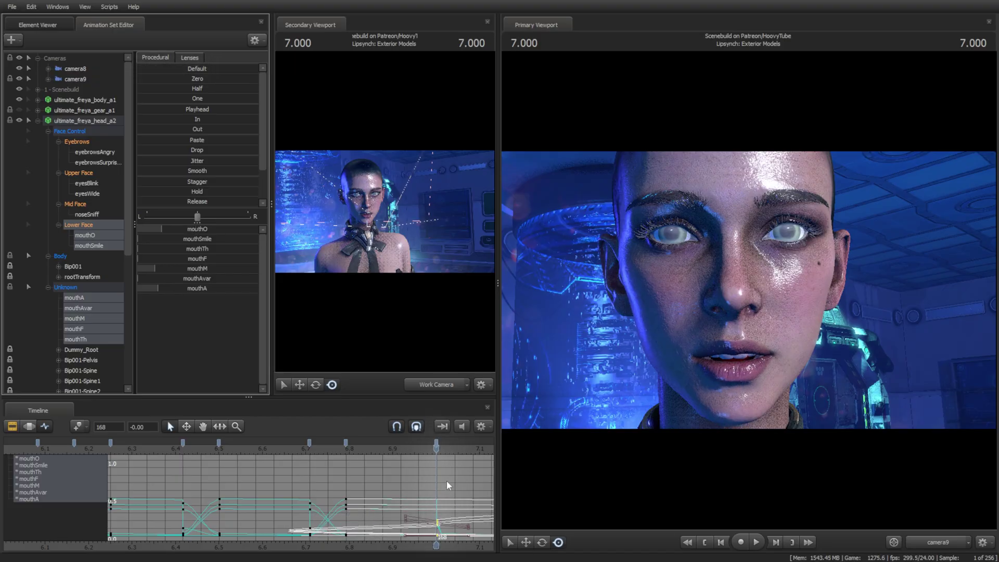
drag(161, 268, 246, 269)
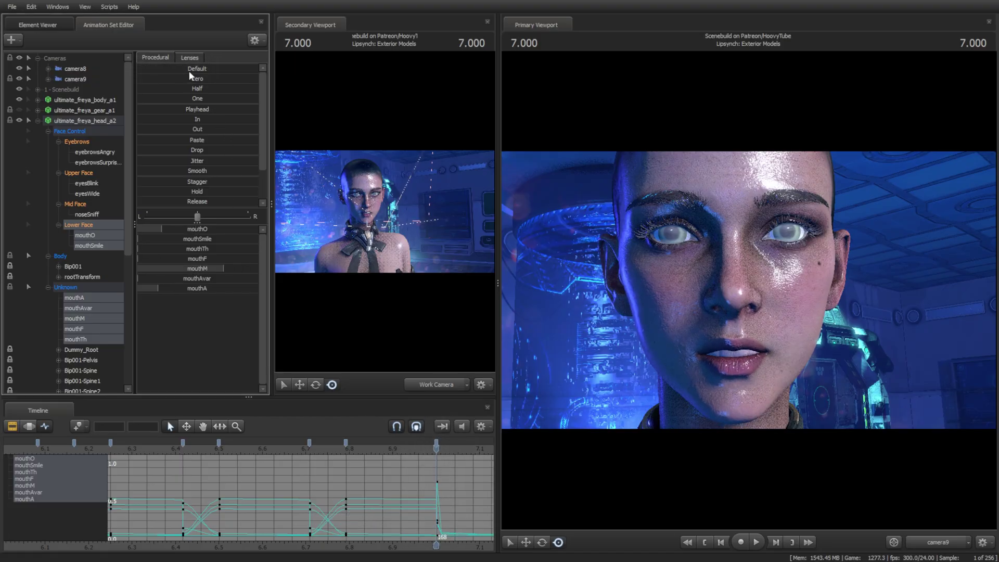
Select all the mouth keyframes in the graph, smooth their tangents and turn on the normalized curve display.
scroll(432, 521, down, 10)
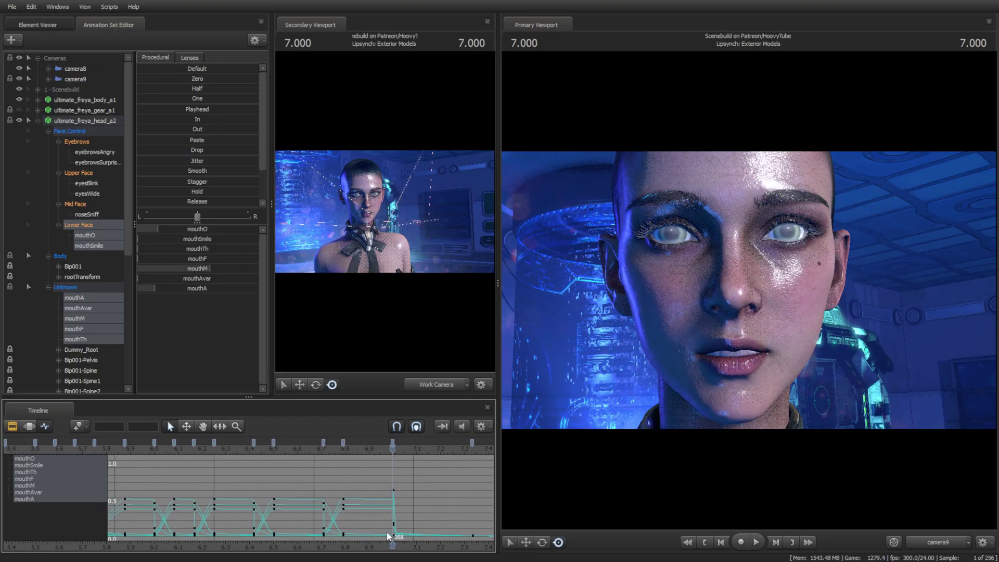
ctrl+scroll(438, 520, down, 2)
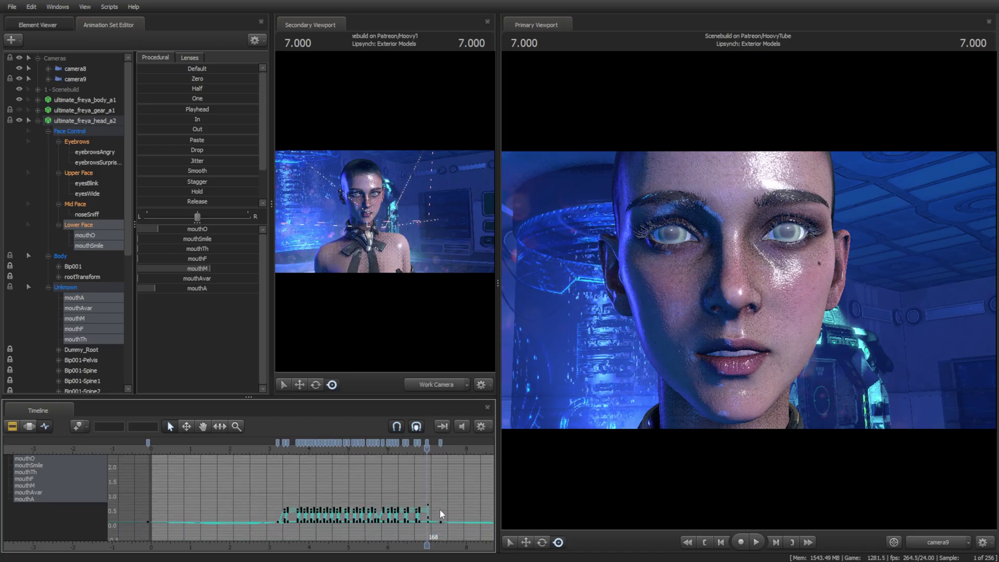
mouse_move(330, 504)
mouse_down()
mouse_move(498, 538)
mouse_move(676, 541)
mouse_move(653, 542)
mouse_up()
drag(776, 498, 275, 549)
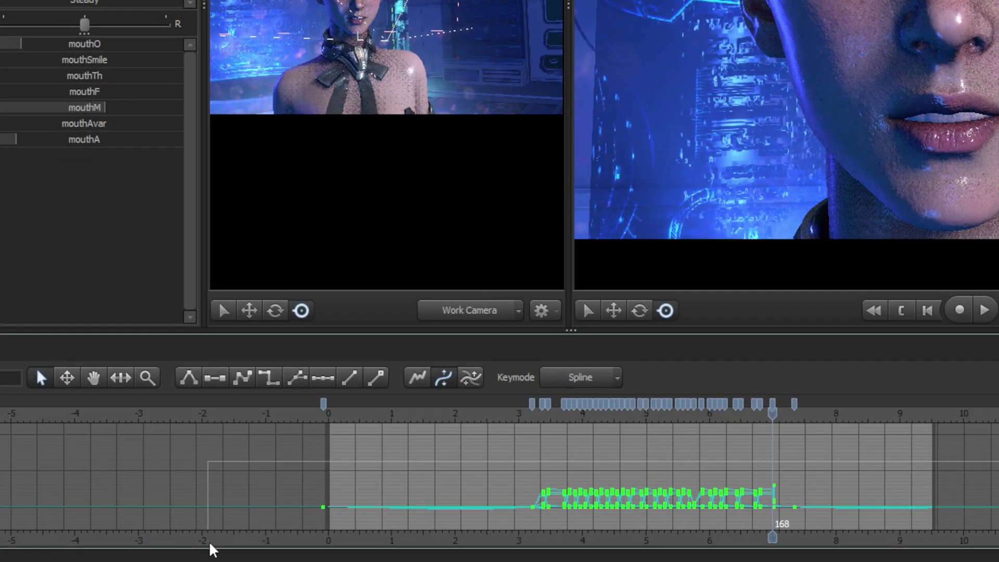
drag(211, 549, 210, 549)
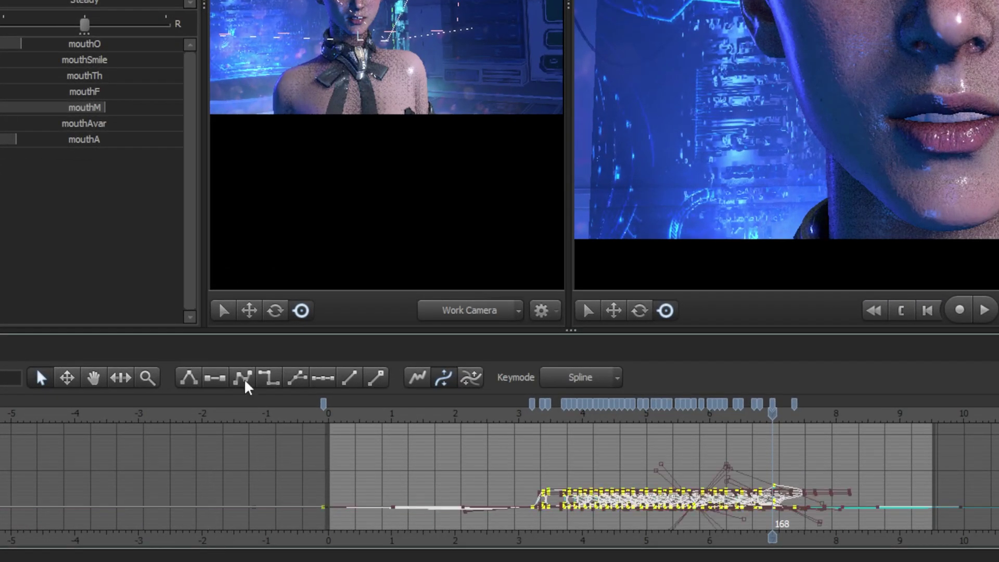
click(242, 378)
click(445, 378)
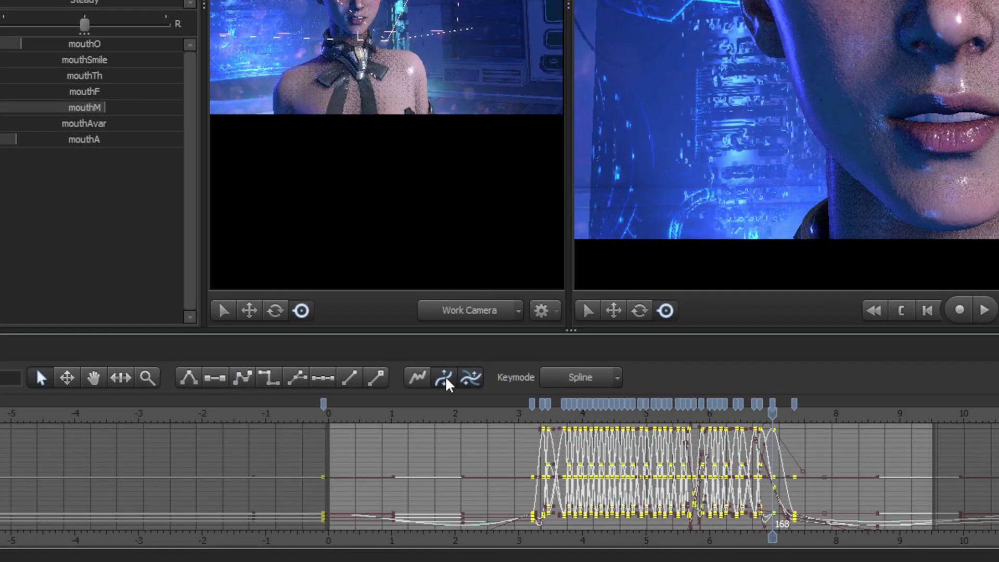
click(567, 430)
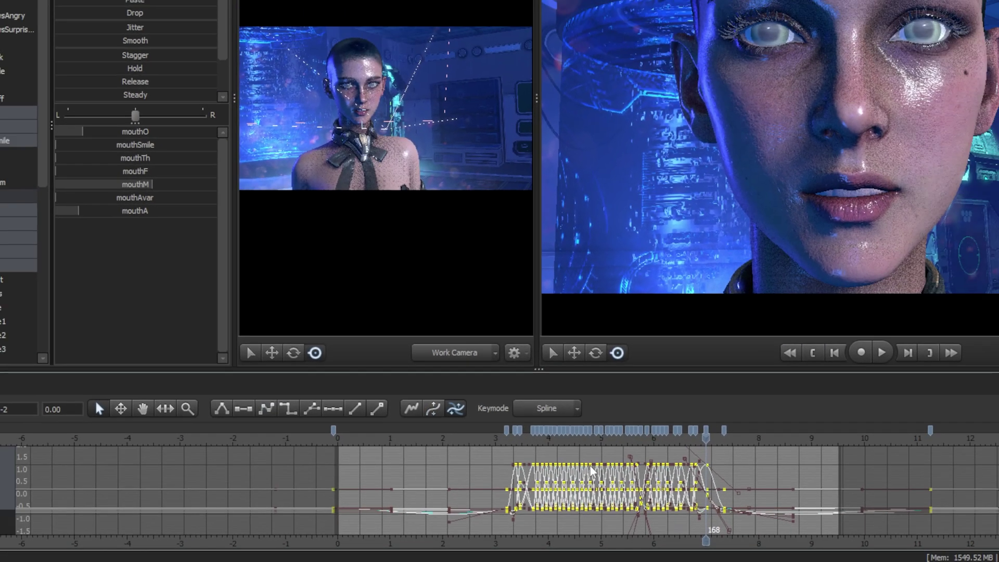
Deselect the keyframes, play back the dialog to check the mouth movement and inspect the curves around 3.7 to 5.2.
click(536, 424)
click(532, 413)
key(space)
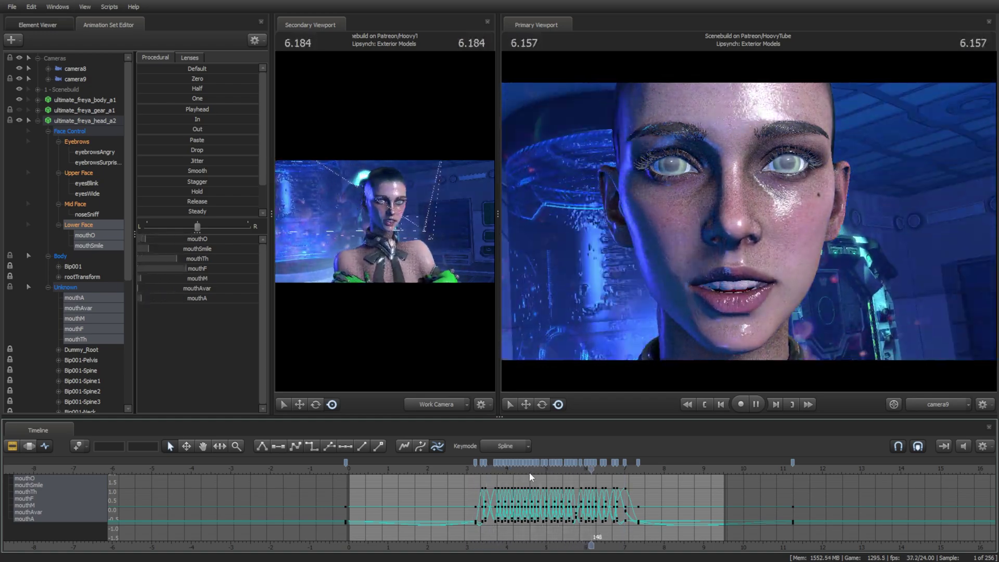
mouse_move(506, 470)
mouse_down()
mouse_move(493, 470)
mouse_move(503, 471)
mouse_up()
scroll(503, 473, up, 8)
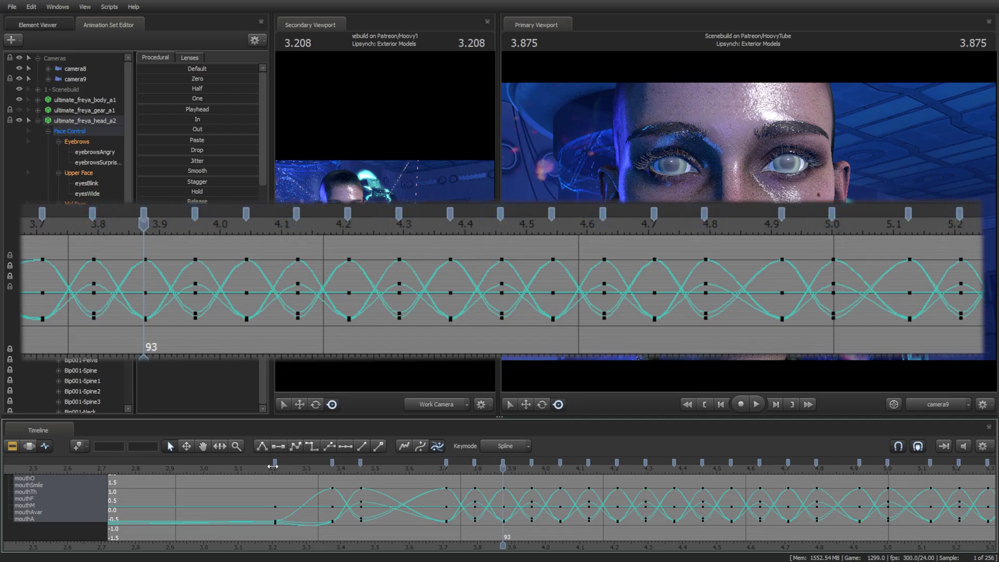
Ease the mouth toward Default at 3.583 with more mouthF and mouthSmile, and raise mouthF to its maximum at 3.708.
drag(293, 475, 398, 468)
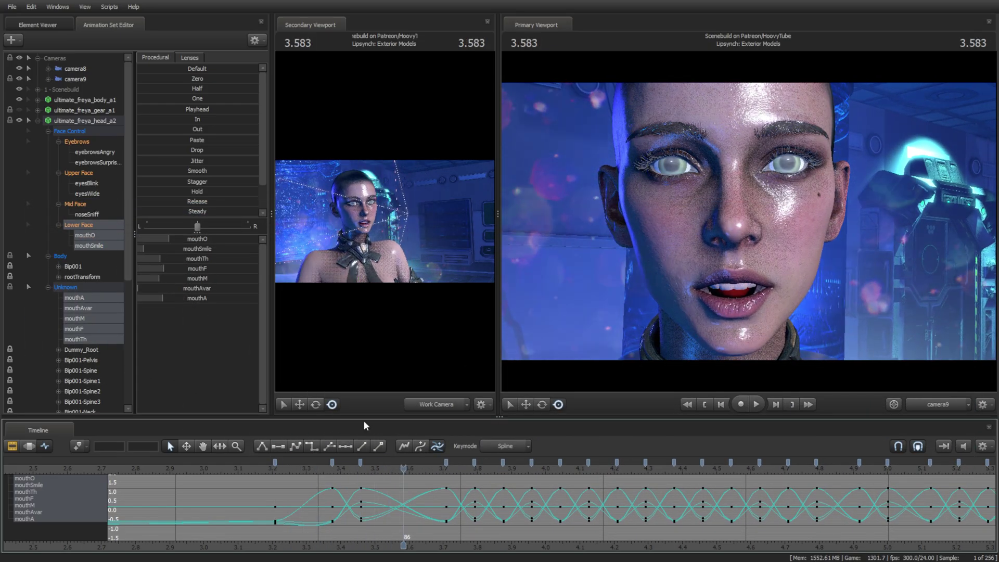
click(213, 68)
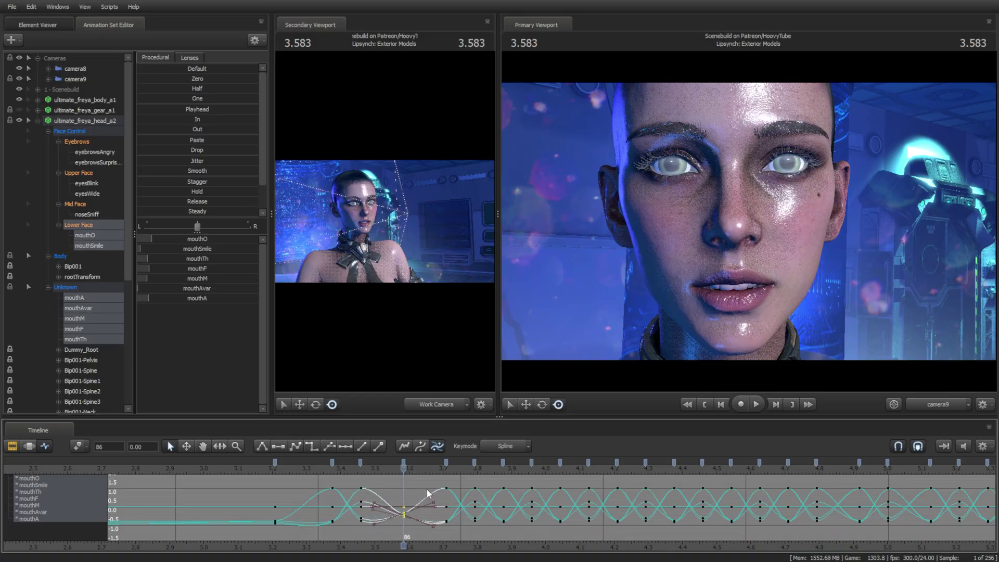
drag(202, 273, 224, 273)
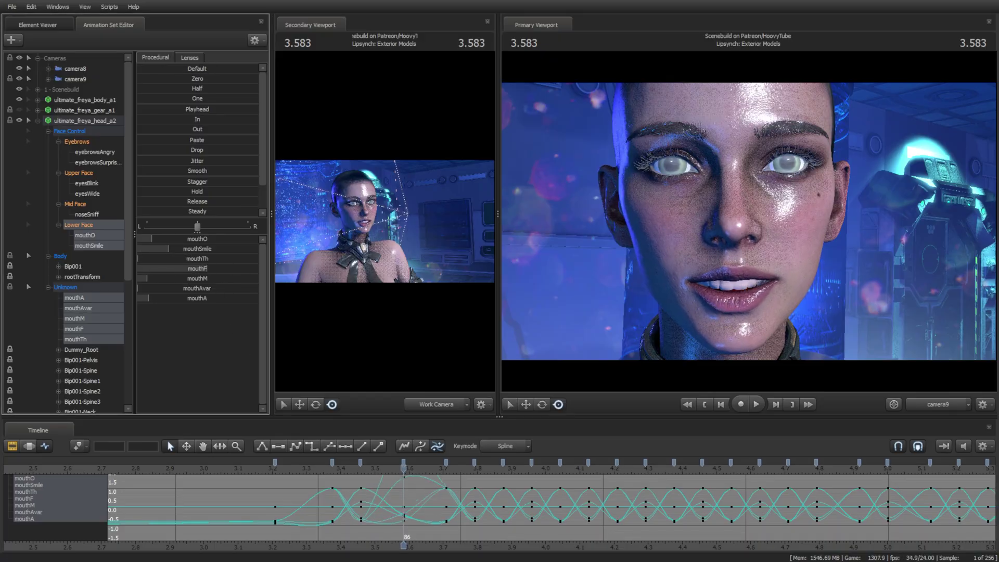
drag(403, 468, 450, 469)
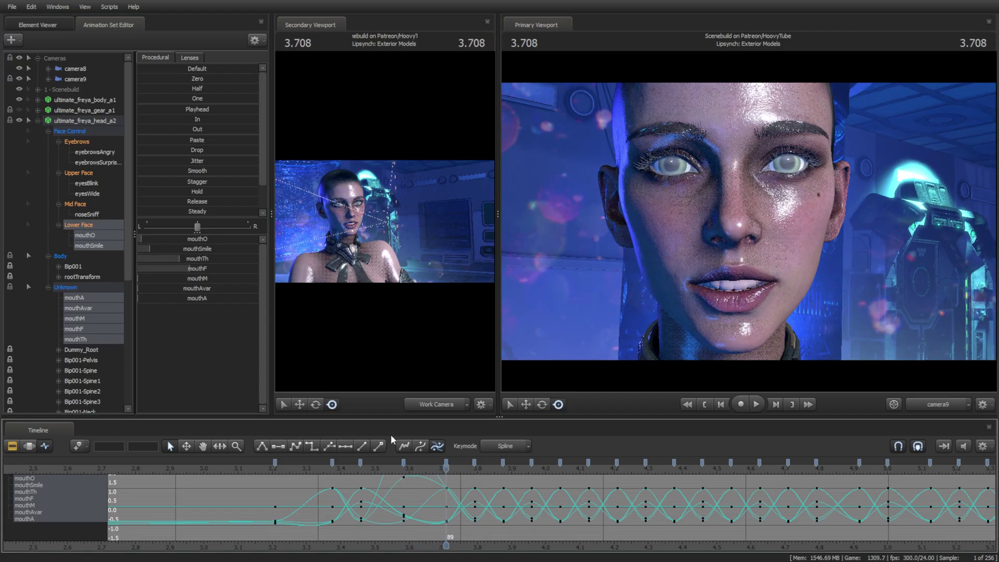
drag(205, 262, 258, 268)
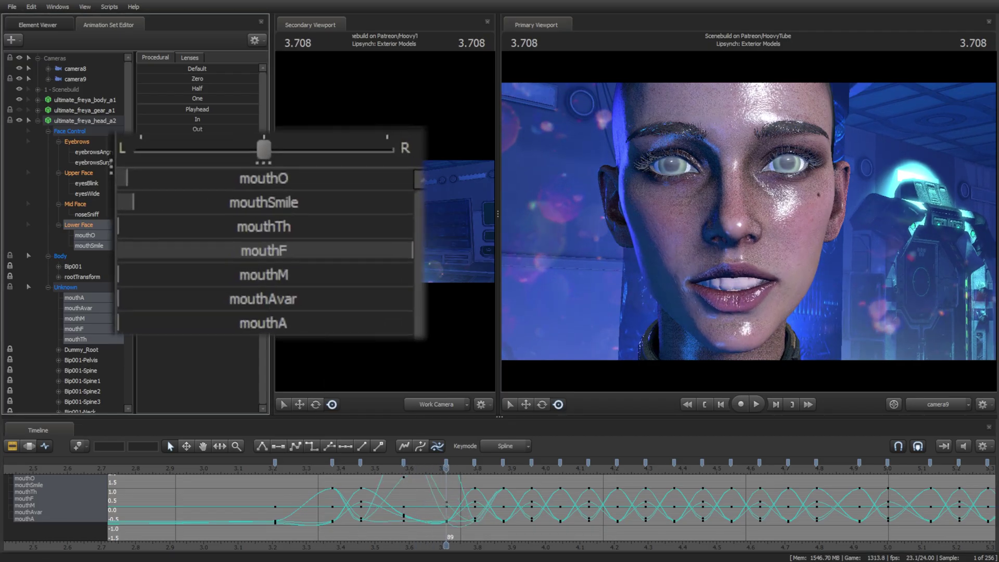
At 3.875, lower mouthF and mouthTh to zero and raise mouthM to close the lips.
drag(446, 469, 508, 472)
drag(267, 243, 118, 243)
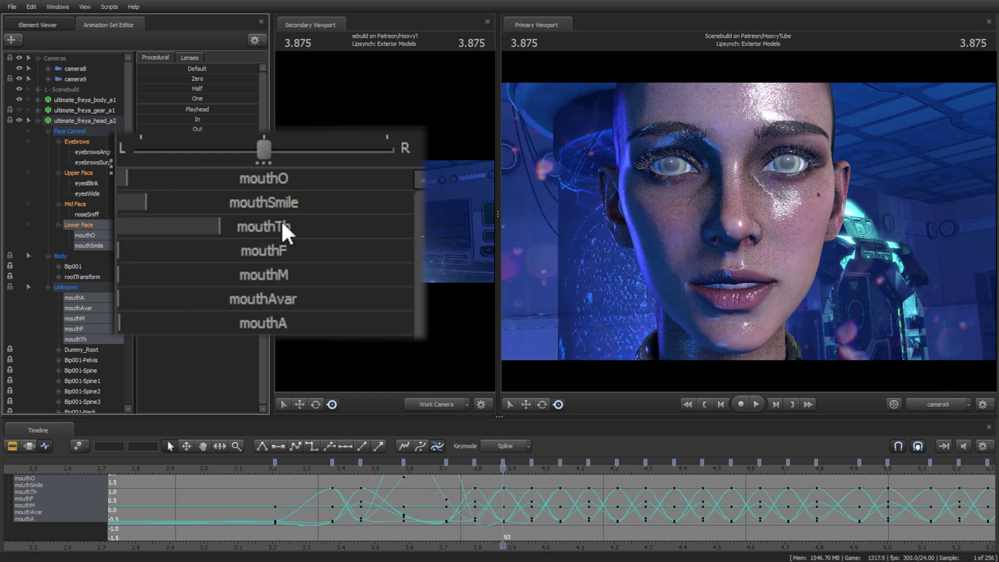
drag(282, 223, 119, 223)
drag(298, 283, 343, 283)
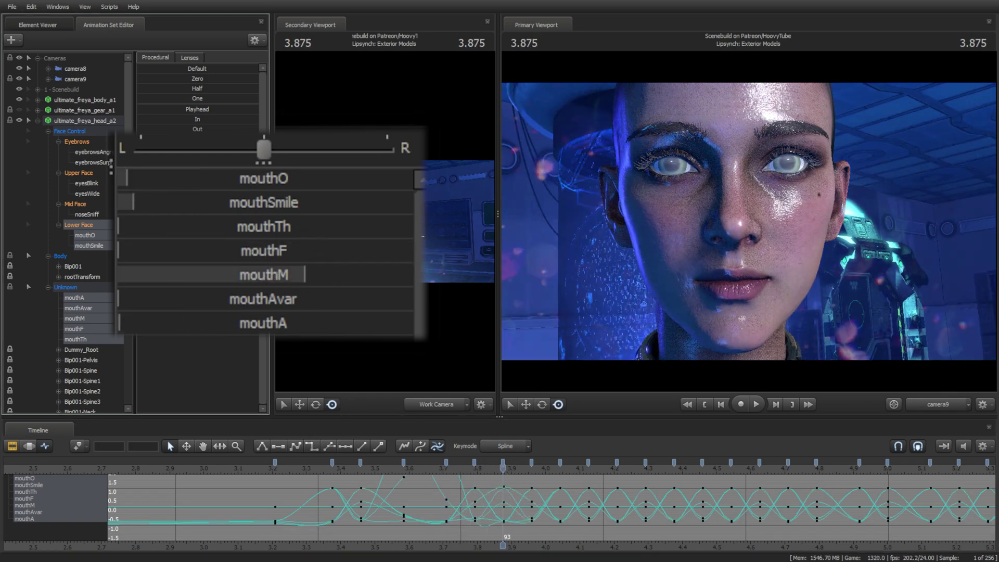
Adjust mouthO at 3.958, and at 4.125 set a rounder mouth with more mouthO and mouthM and less mouthA.
drag(498, 464, 532, 465)
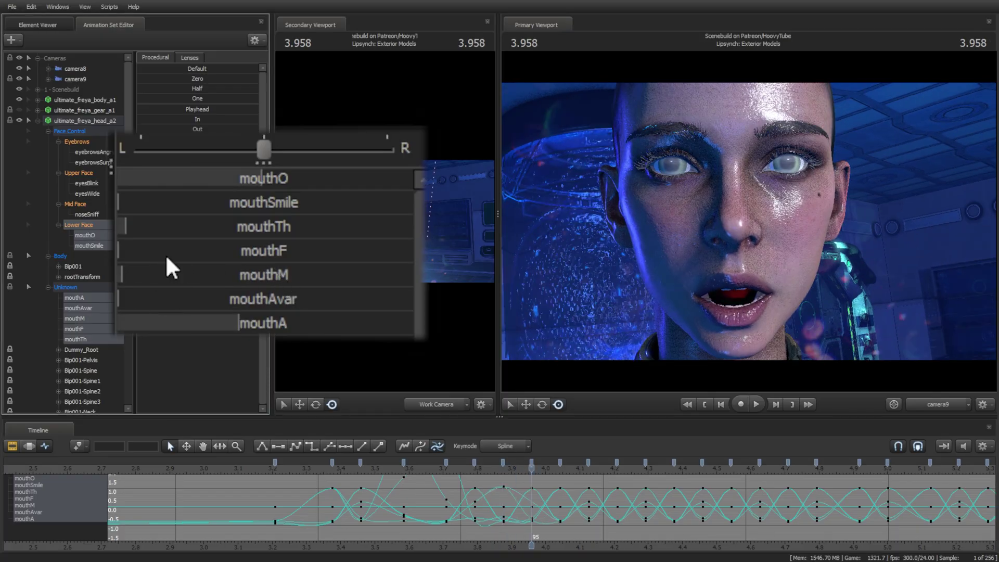
drag(205, 178, 183, 178)
drag(552, 468, 591, 484)
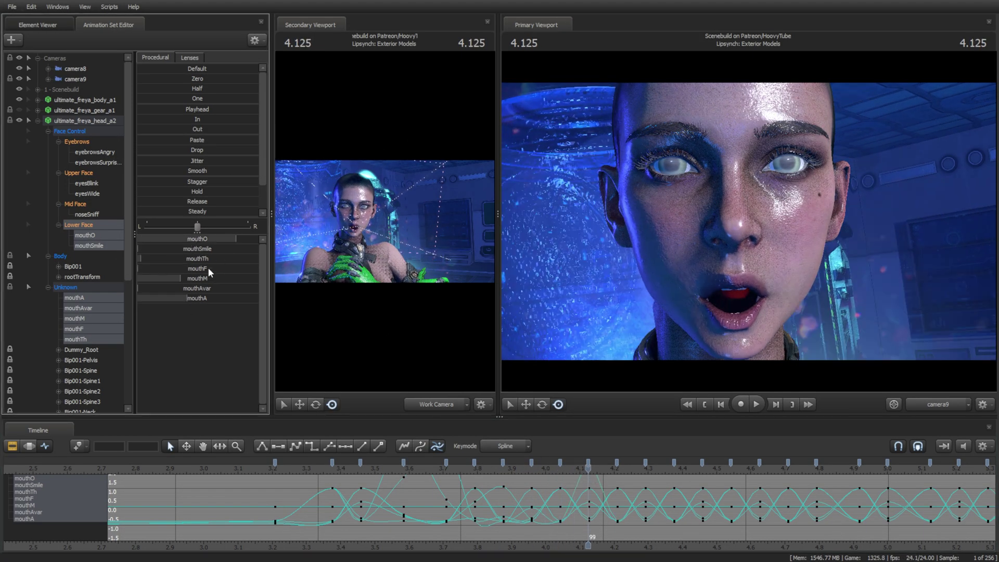
drag(146, 279, 220, 278)
drag(206, 298, 175, 299)
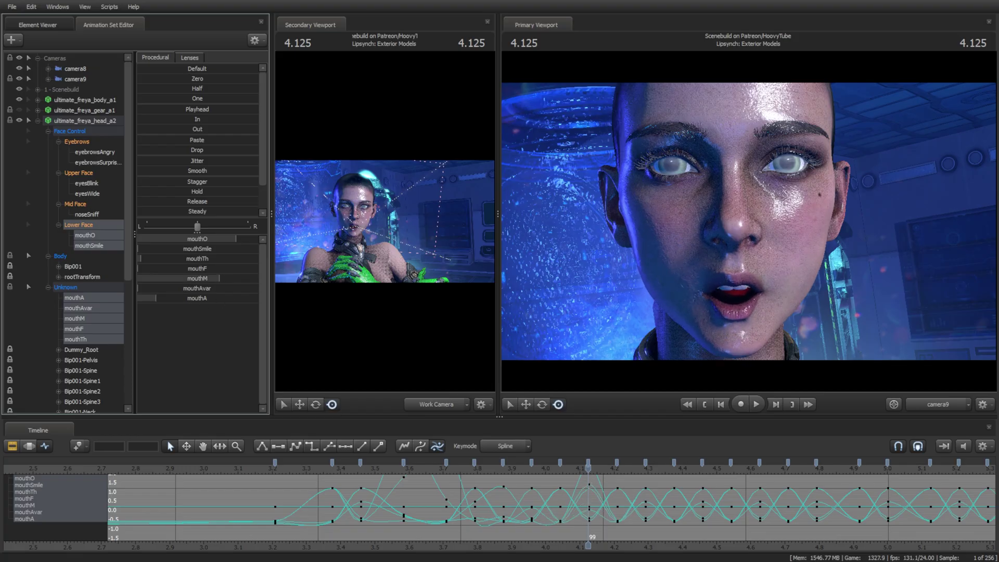
Raise mouthTh at 5.416 and ease the mouth shapes partway toward neutral at 5.791.
drag(566, 474, 759, 475)
key(space)
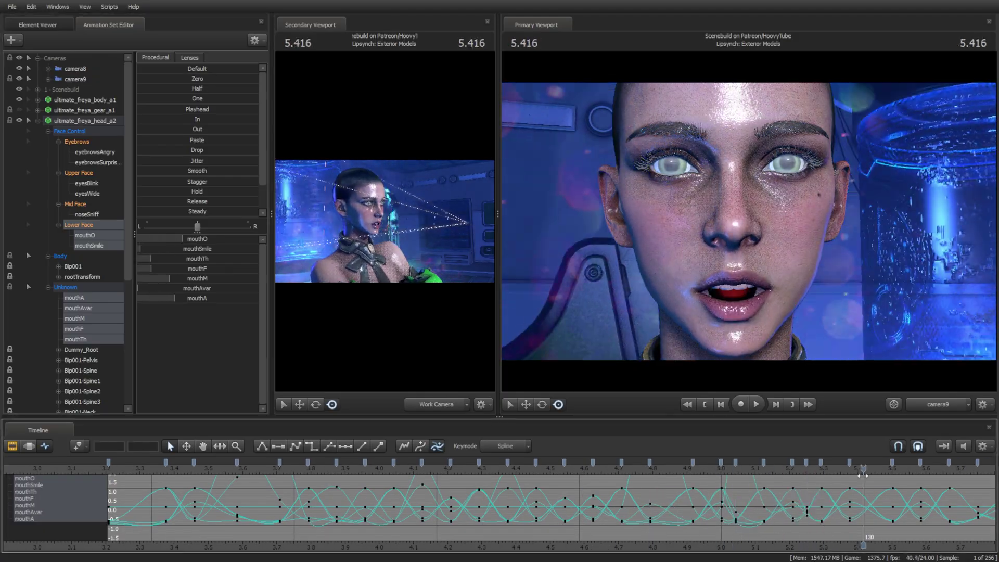
drag(148, 259, 188, 259)
click(201, 83)
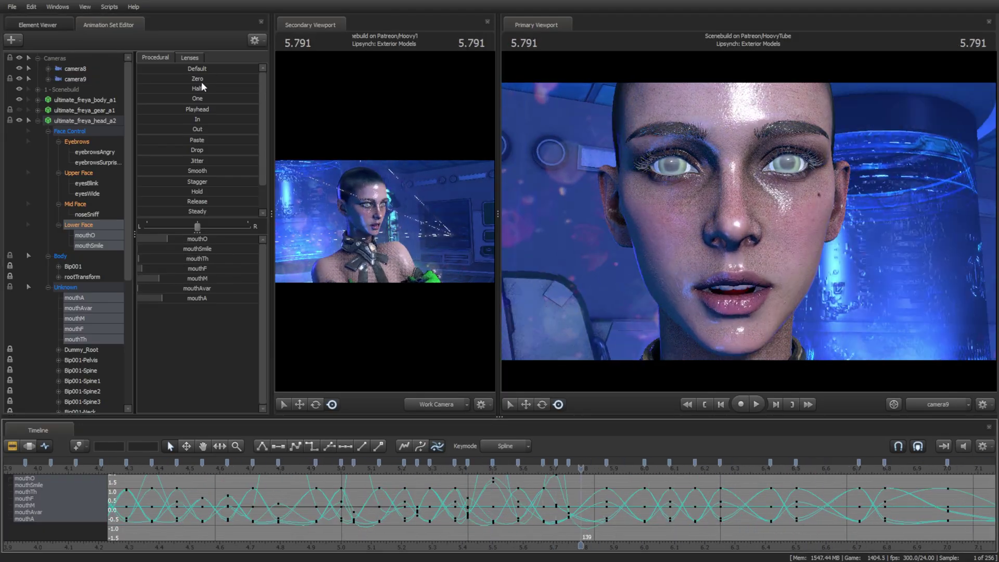
Ease the mouth shapes partway toward neutral at 6.541 and raise mouthA at 6.583.
drag(582, 474, 746, 474)
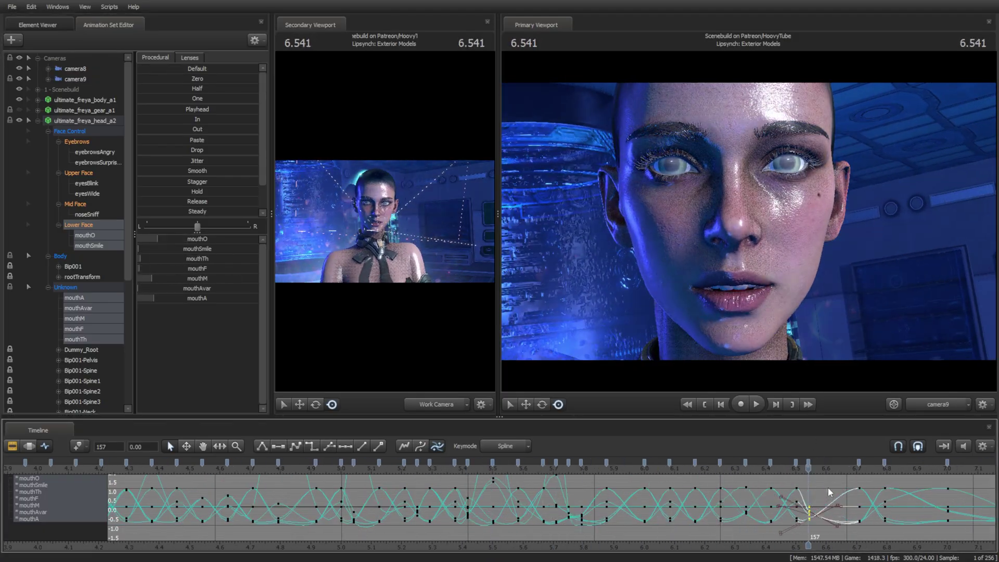
click(830, 494)
drag(828, 471, 822, 471)
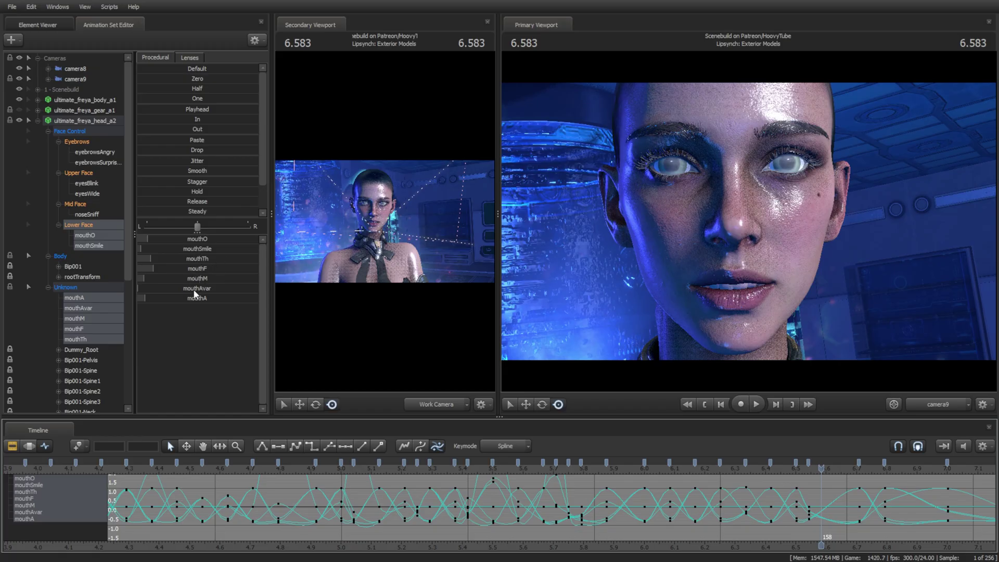
drag(197, 299, 227, 298)
Ease the mouth shapes partway toward Default at 6.875 and adjust mouthM at 7.166.
middle_drag(835, 539, 558, 539)
drag(552, 474, 638, 476)
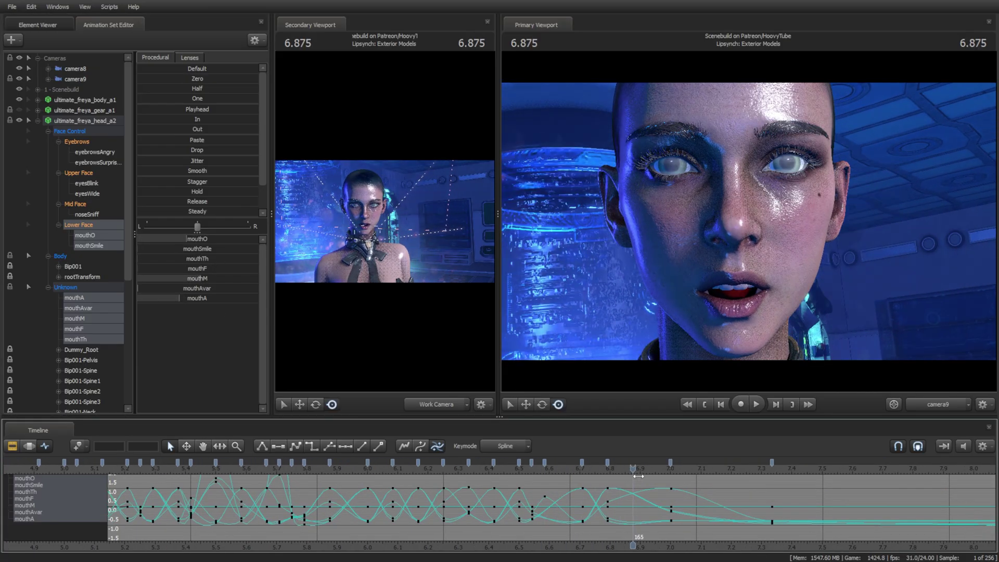
click(188, 69)
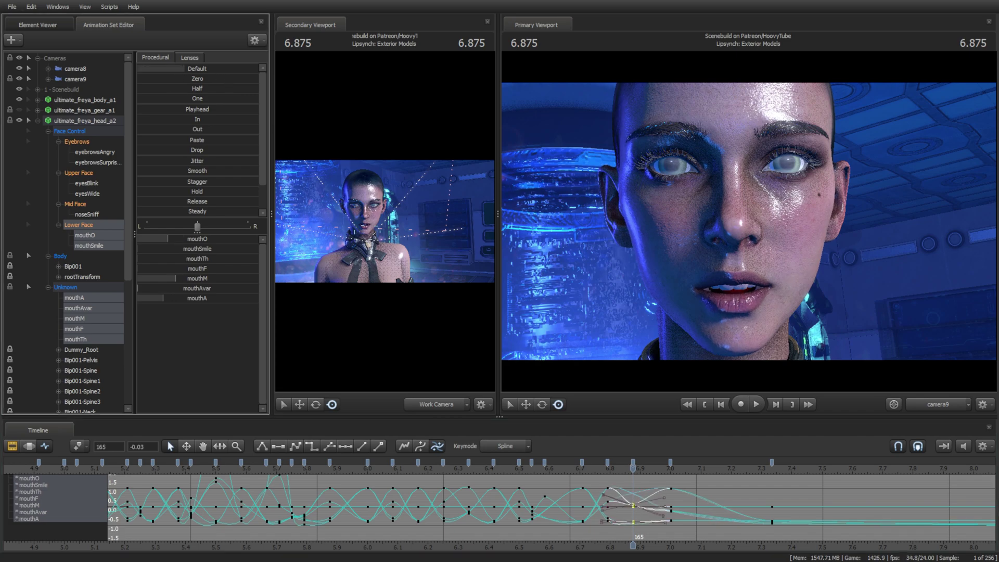
drag(663, 471, 720, 468)
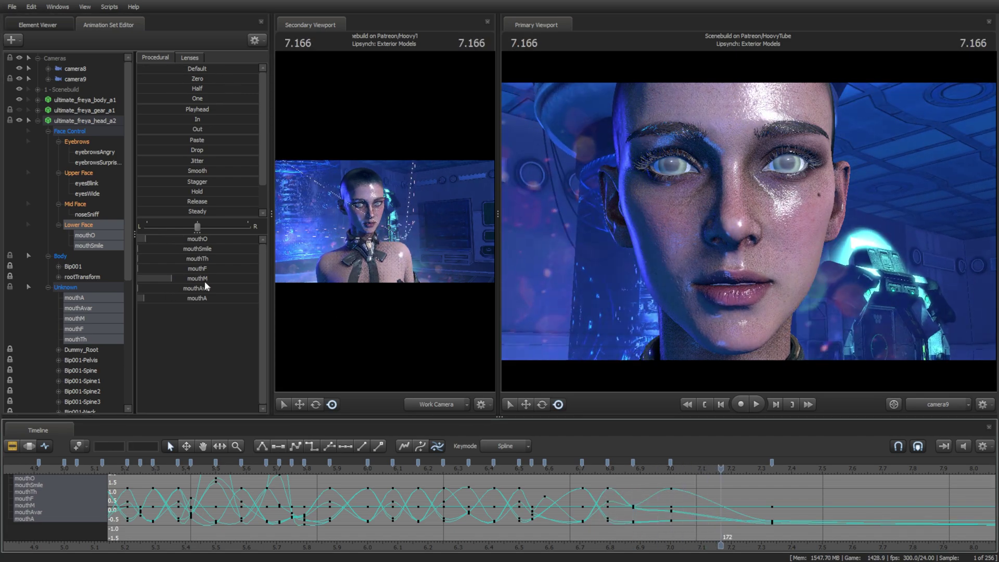
drag(205, 281, 171, 280)
At 7.625, shape the closing mouth pose by raising mouthSmile and mouthAvar.
drag(721, 468, 844, 470)
scroll(785, 469, down, 1)
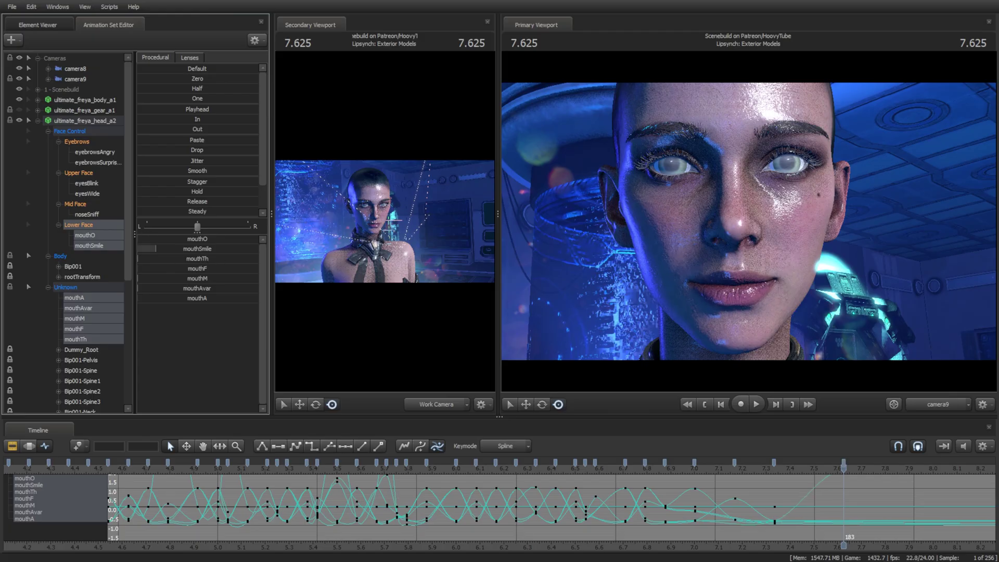
drag(193, 279, 241, 294)
At 7.833, ease the mouth shapes partway toward Default and raise mouthO slightly.
middle_drag(895, 542, 635, 542)
click(634, 542)
drag(205, 69, 224, 69)
click(616, 487)
drag(198, 242, 202, 242)
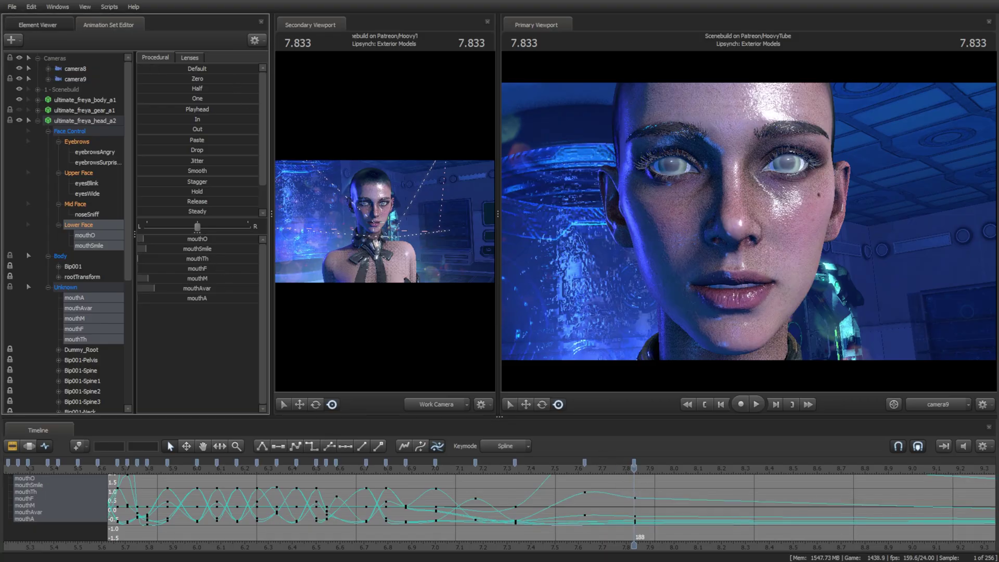
Play on from the last pose and ease the mouth shapes further toward Default at about 8.2.
key(space)
key(space)
drag(190, 69, 199, 69)
click(695, 507)
Insert a mouth keyframe at 8.041 and move it along the graph to frame 214.
click(684, 468)
key(m)
shift+middle_drag(689, 481, 893, 490)
click(843, 495)
scroll(843, 495, down, 3)
scroll(747, 486, down, 9)
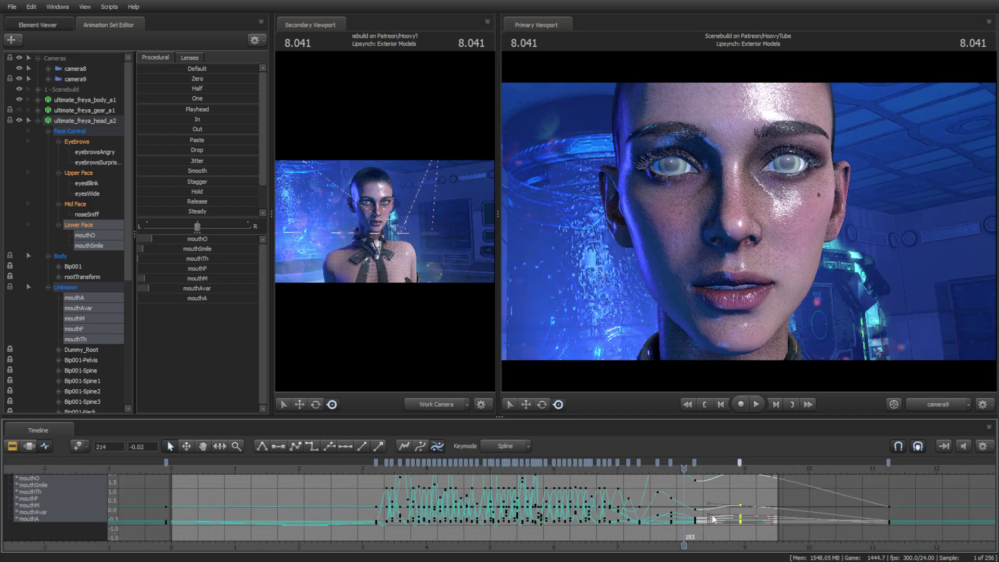
Play back and scrub through the dialog to review the finished mouth animation, returning the playhead to 1.625.
click(487, 470)
key(space)
key(space)
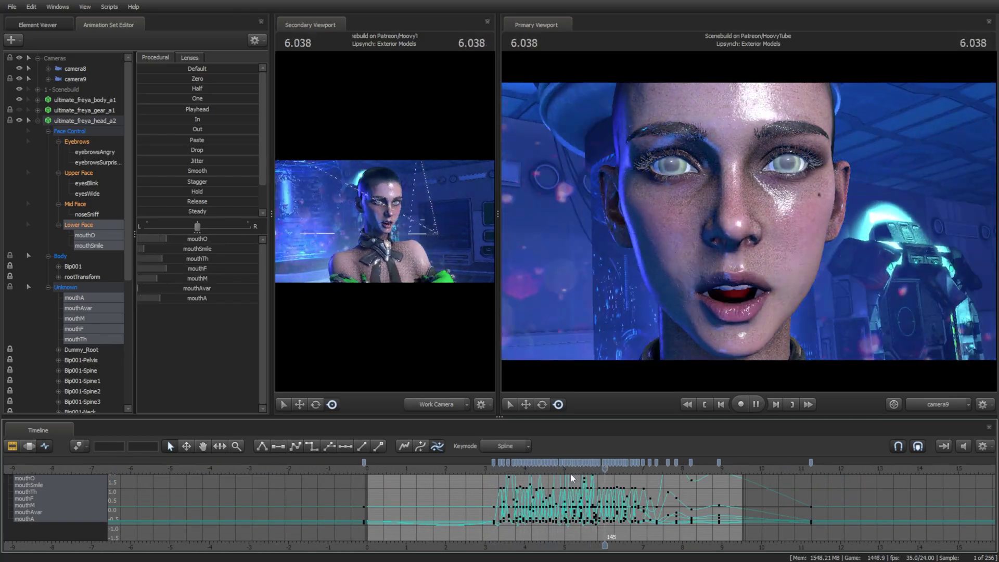
drag(655, 470, 592, 470)
scroll(645, 482, up, 9)
scroll(585, 472, up, 2)
scroll(721, 471, down, 4)
drag(766, 470, 302, 469)
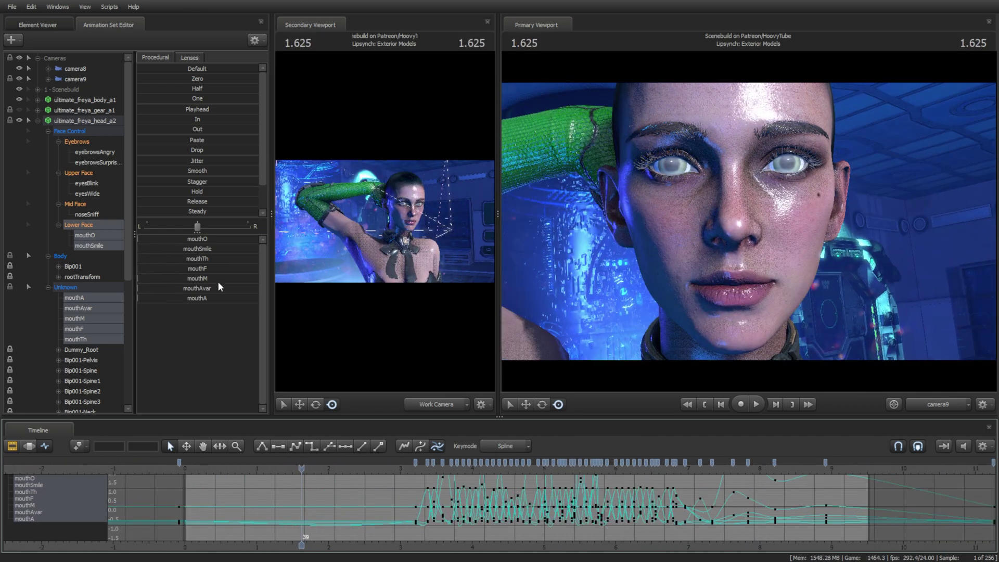
Pose the mouth shapes before the dialog at about 1.0, 1.6, 2.0 and 2.5 seconds, raising mouthSmile and varying the other shapes.
drag(198, 249, 232, 249)
drag(208, 298, 243, 282)
click(331, 470)
drag(238, 249, 230, 187)
click(367, 470)
drag(198, 278, 225, 269)
click(256, 470)
Play back the shot from about 1 second to about 8.5 seconds to check the mouth animation.
key(space)
scroll(531, 491, down, 2)
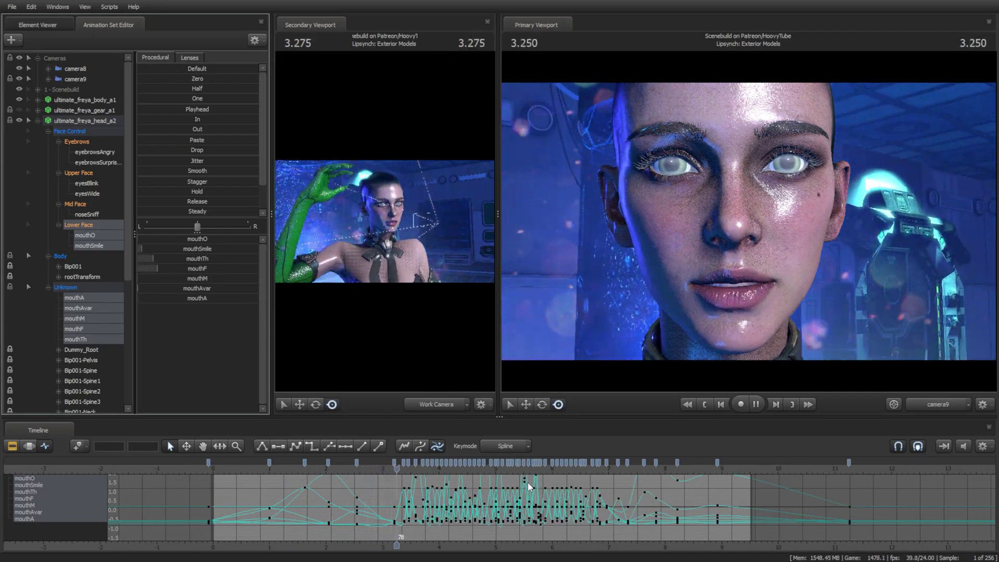
drag(338, 472, 245, 467)
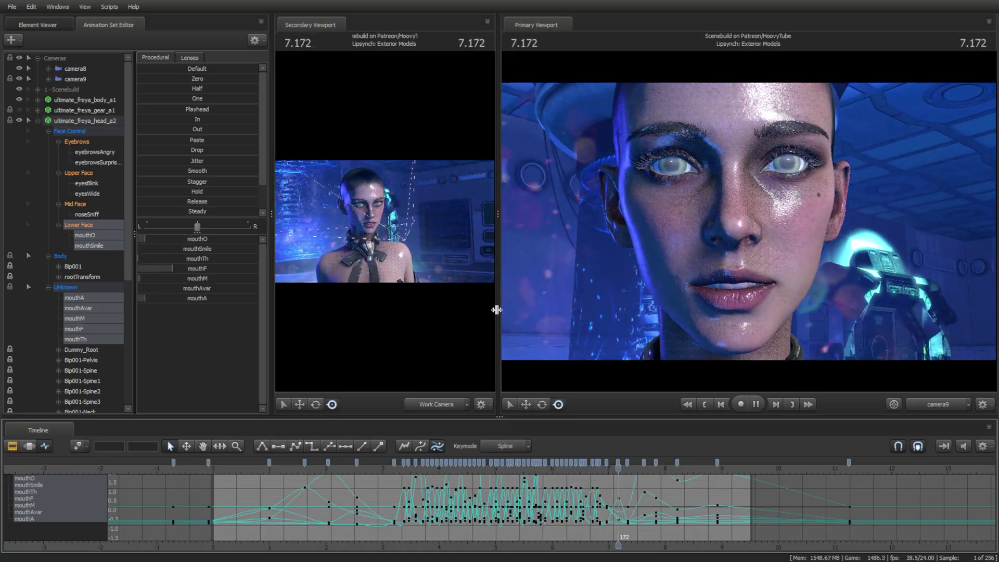
key(space)
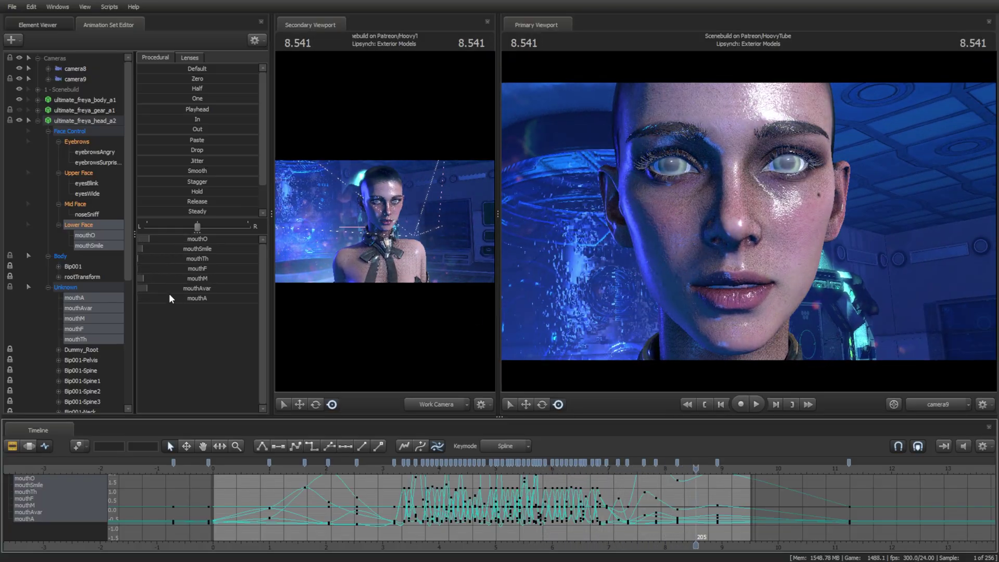
Record a noseSniff performance for the Mid Face in the Motion Editor while the whole shot plays from its start.
click(75, 204)
click(216, 468)
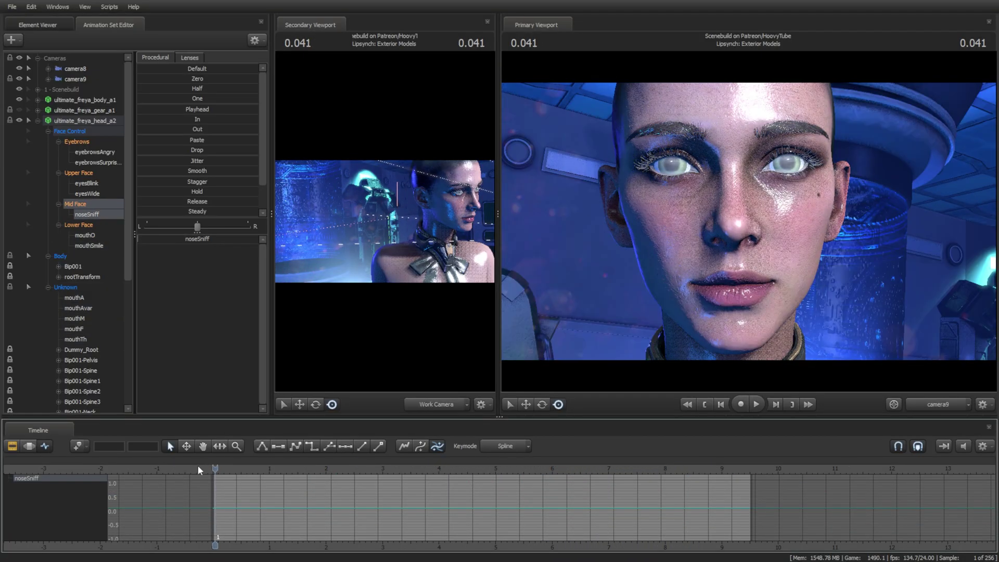
click(29, 446)
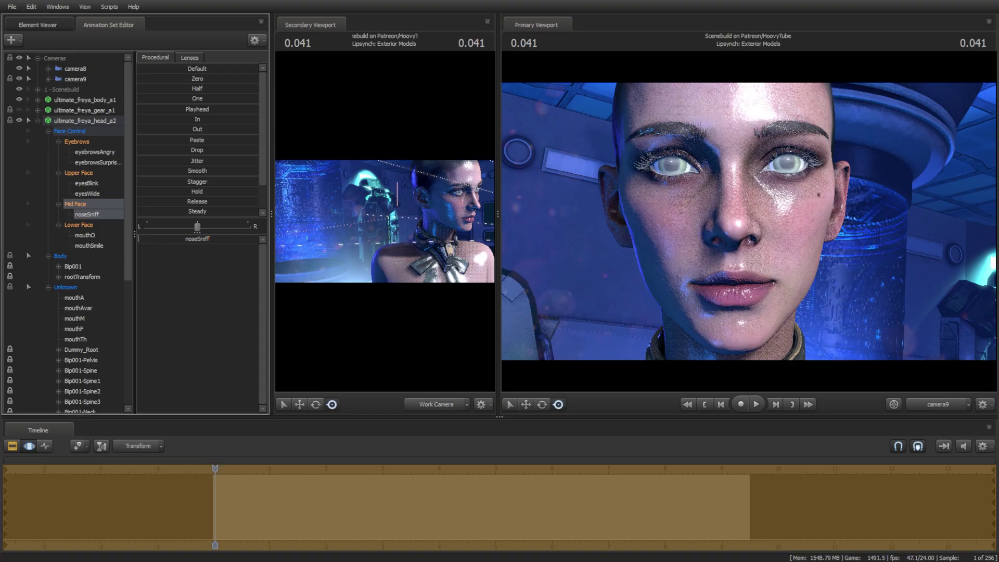
key(space)
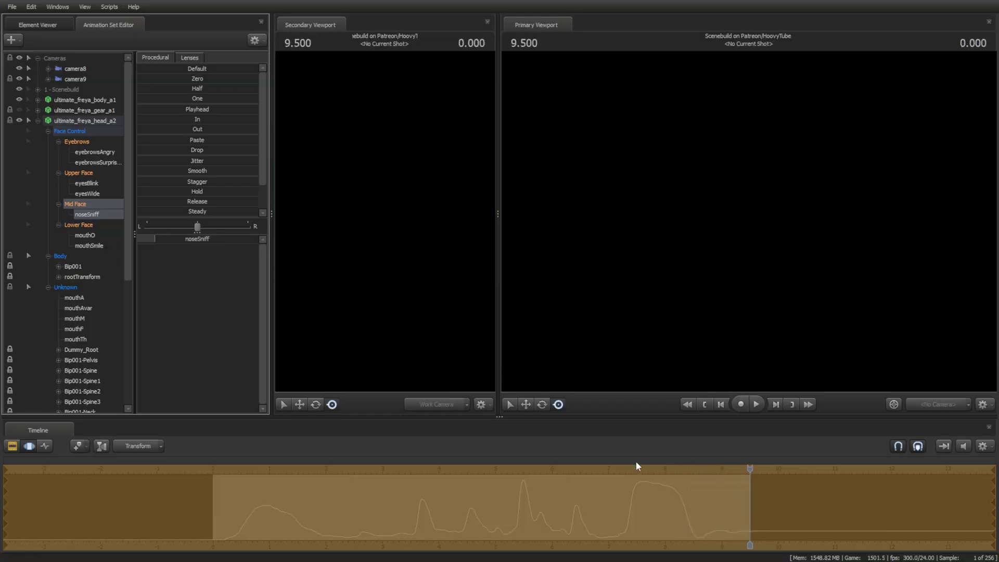
Adjust the timing of the noseSniff curve between about 7 and 8.4 seconds with time selections, and reset the selection to the whole timeline.
click(614, 464)
shift+drag(611, 489, 618, 492)
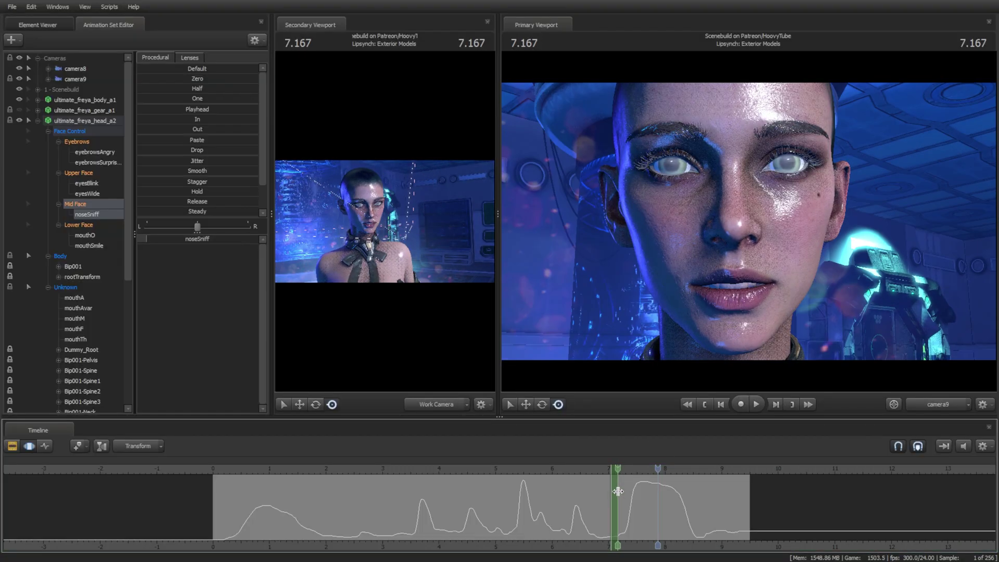
key(space)
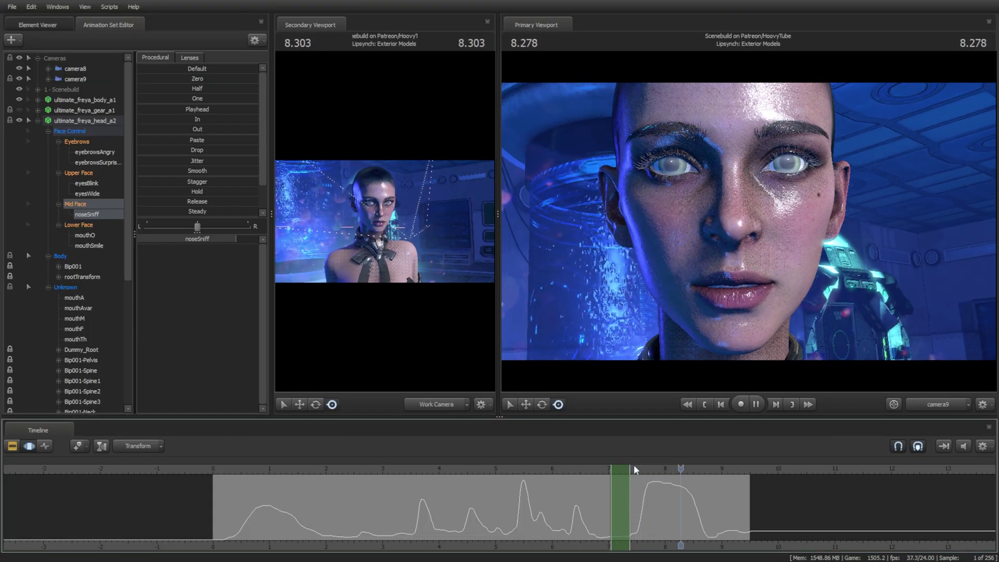
drag(713, 469, 624, 463)
key(space)
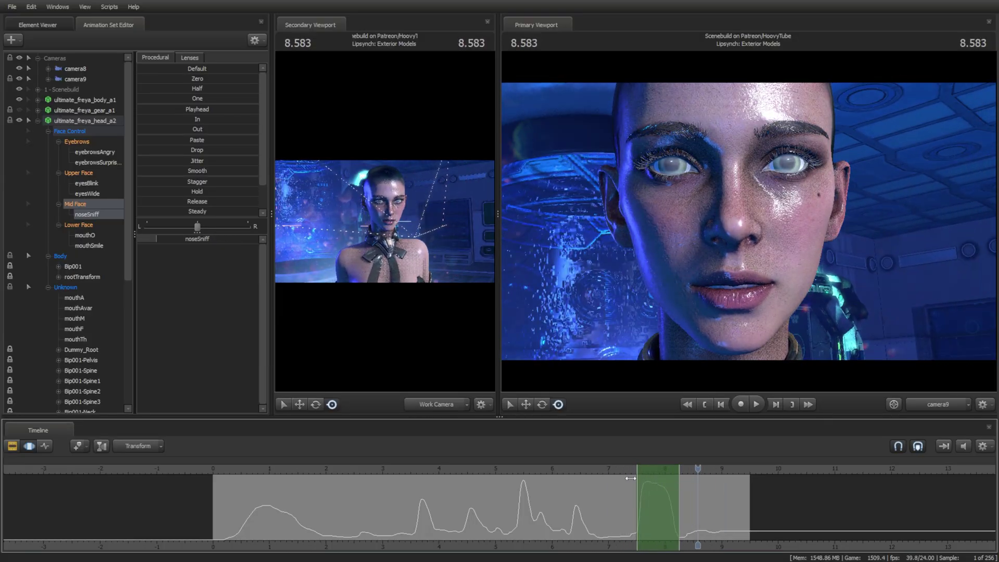
drag(684, 480, 691, 480)
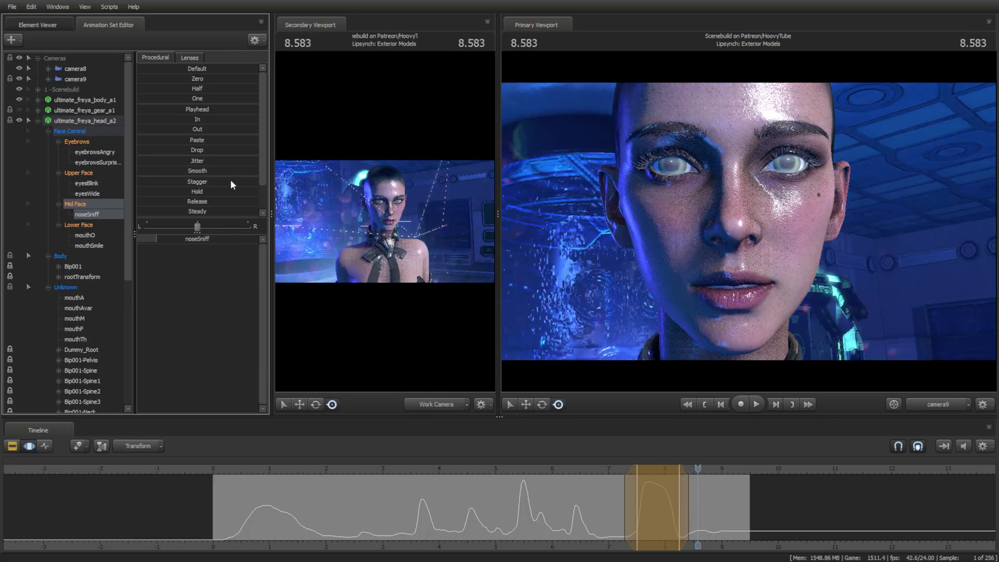
right_click(461, 492)
click(477, 363)
Record an eyesWide performance across the whole shot, starting from 0.000.
click(214, 467)
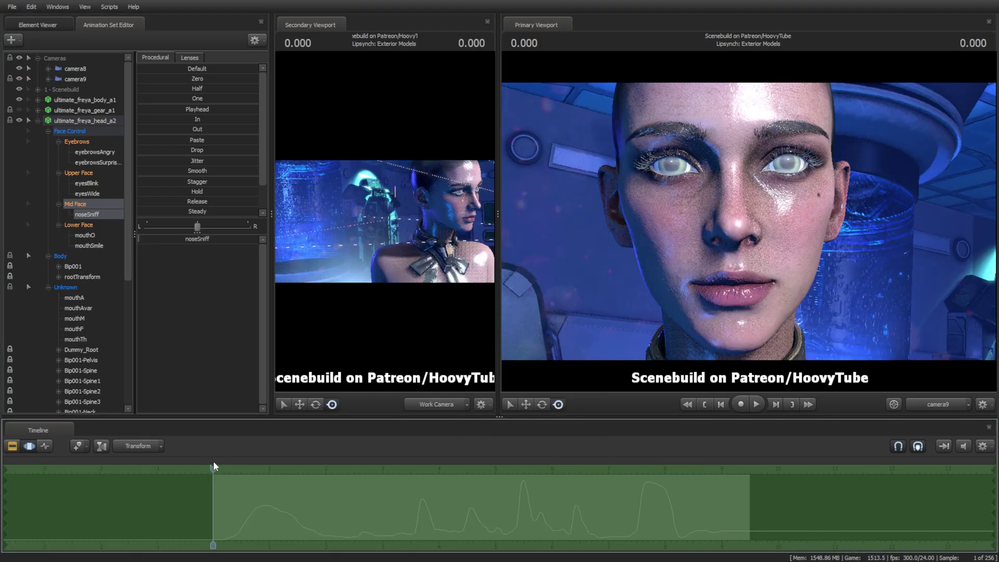
click(89, 193)
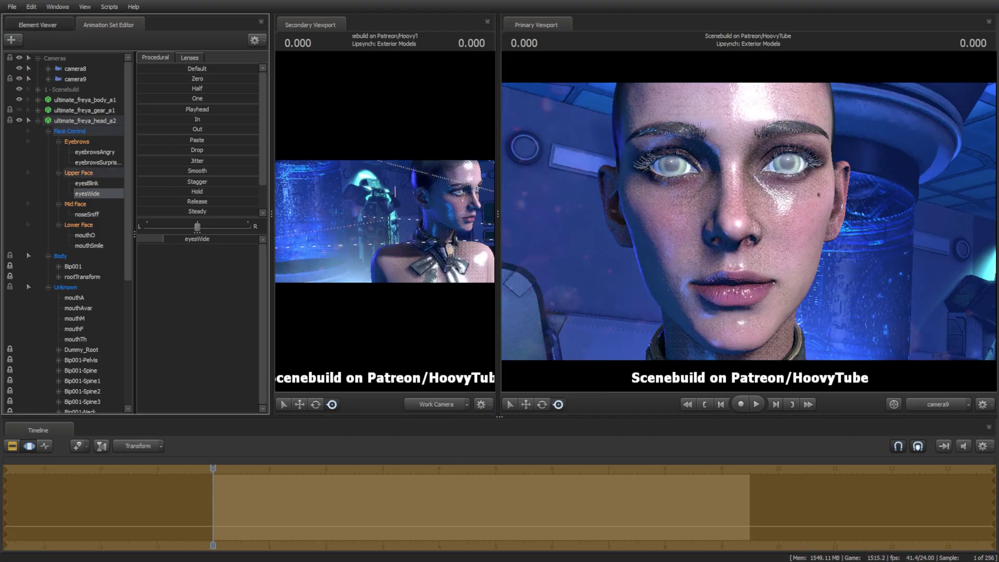
key(space)
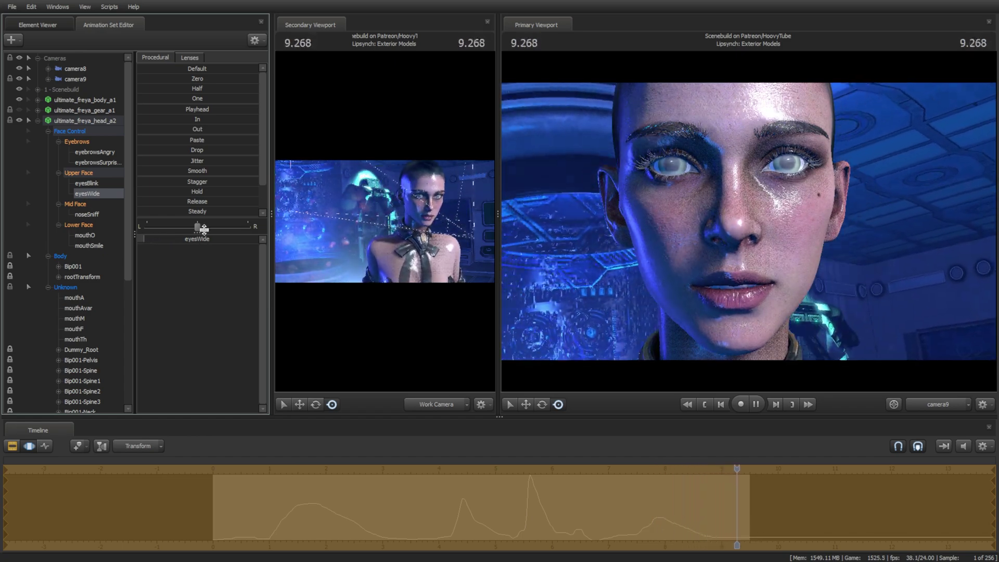
Add eyesBlink to the selection and record several blinks over the eyesWide animation across the whole shot.
ctrl+click(87, 184)
click(223, 461)
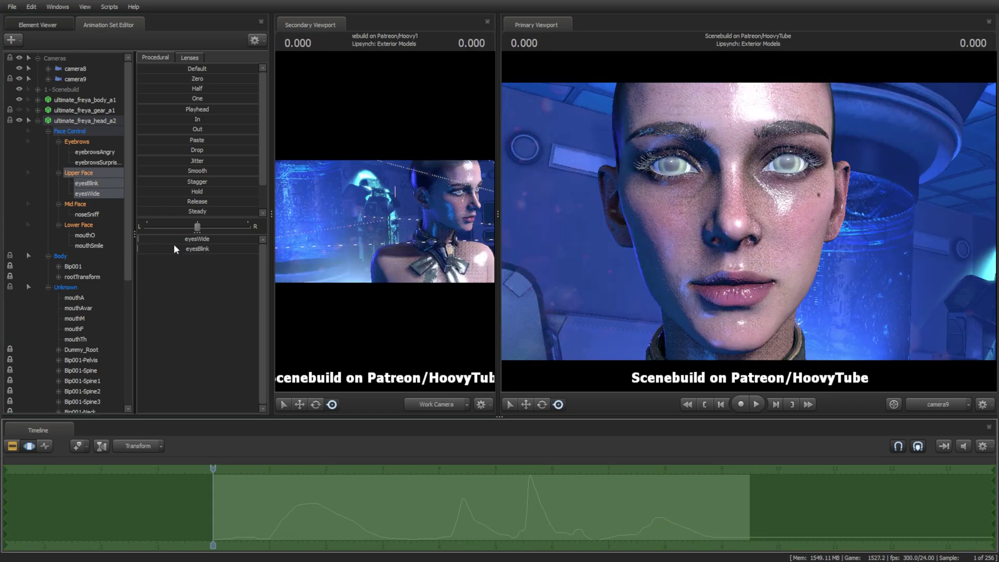
key(space)
key(space)
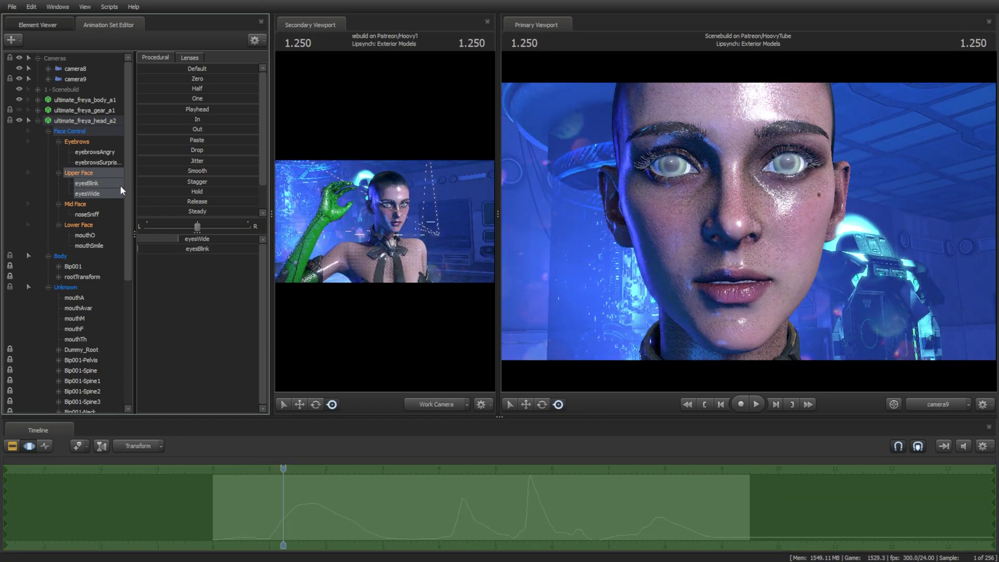
key(space)
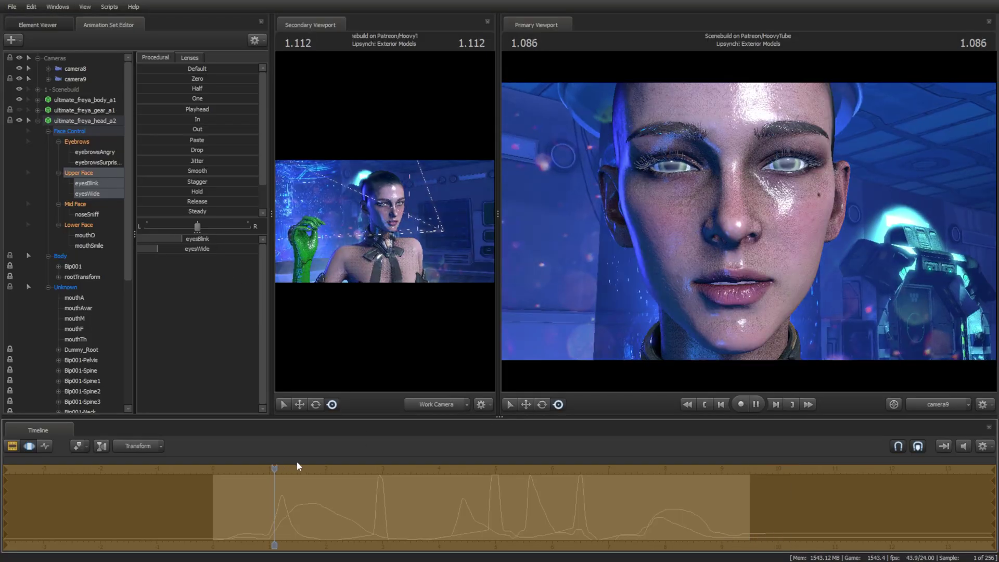
Within a short time selection around 1.2 seconds, raise eyesBlink to nearly full and lower eyesWide to close the eyes.
shift+drag(280, 488, 284, 486)
scroll(282, 487, up, 5)
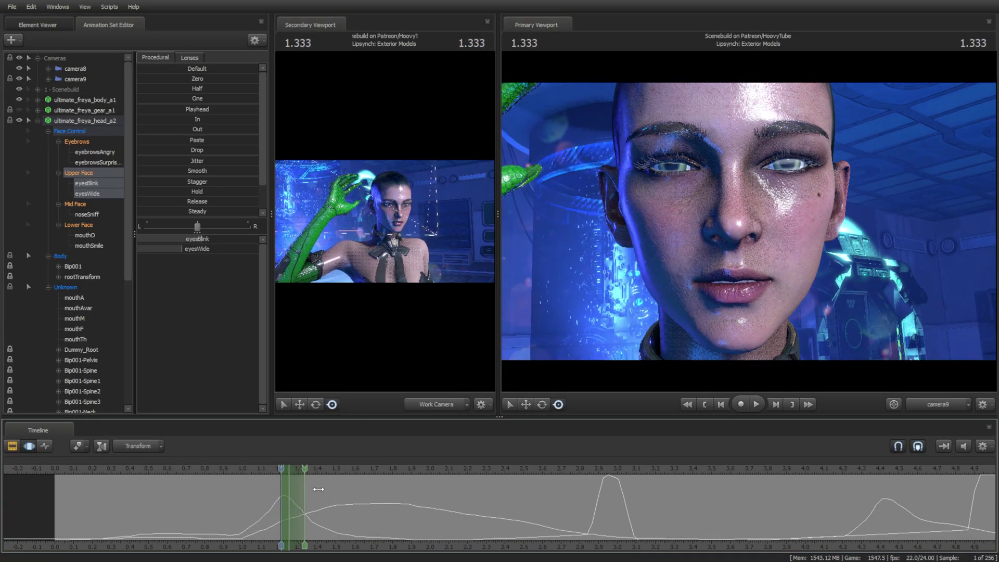
drag(211, 249, 189, 249)
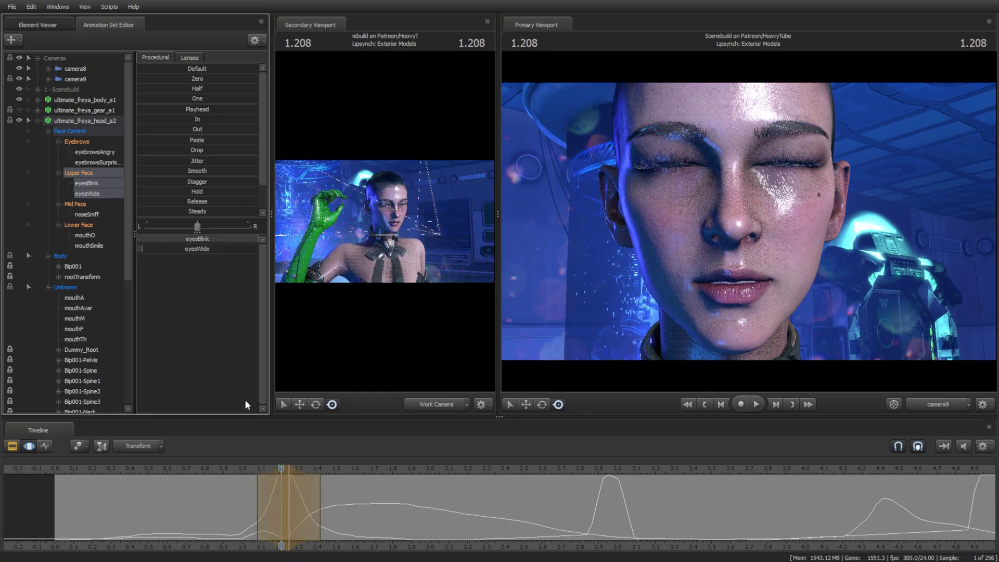
Play back the blinks, select the whole timeline and slightly smooth the eyesBlink and eyesWide curves.
key(space)
scroll(377, 498, down, 2)
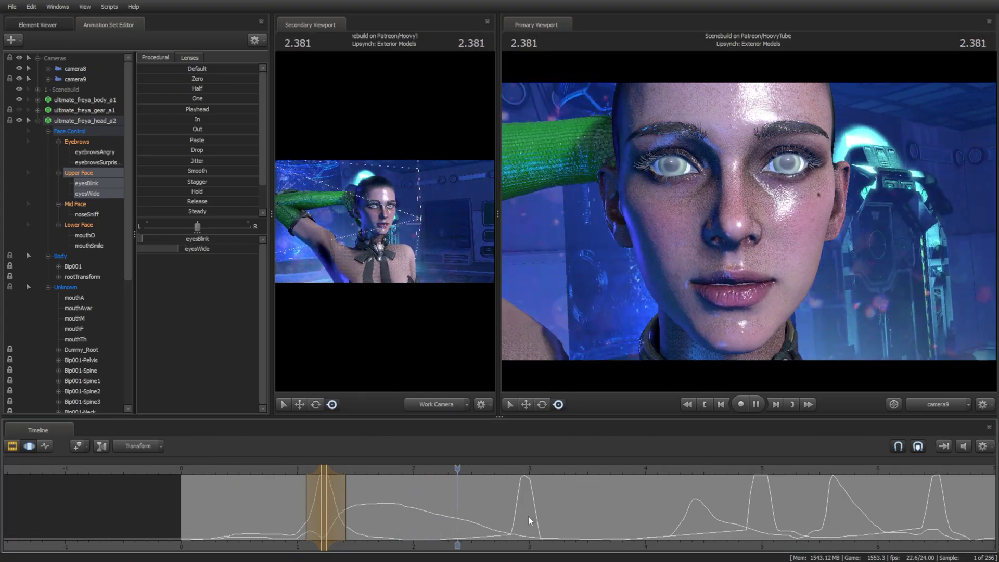
scroll(528, 516, down, 1)
middle_drag(527, 545, 376, 521)
scroll(447, 481, down, 3)
key(space)
key(space)
scroll(469, 492, down, 2)
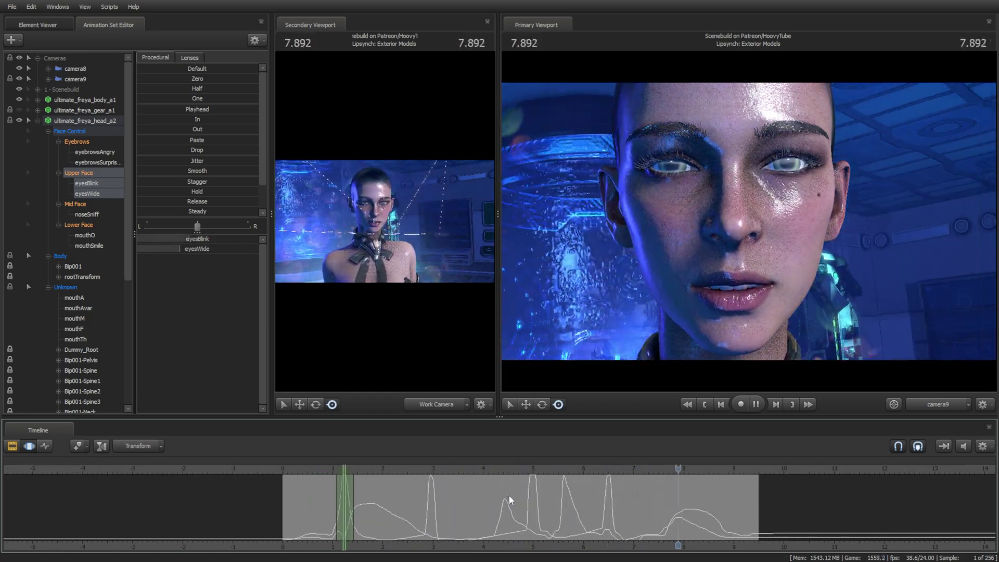
right_click(509, 496)
click(536, 357)
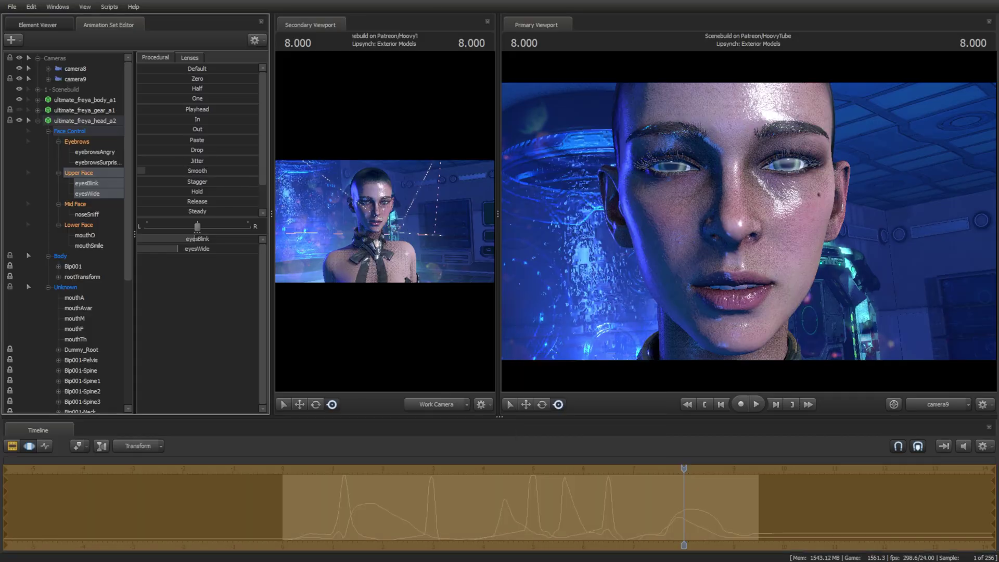
Record an eyebrowsAngry performance from the start of the shot during playback.
click(103, 155)
click(285, 462)
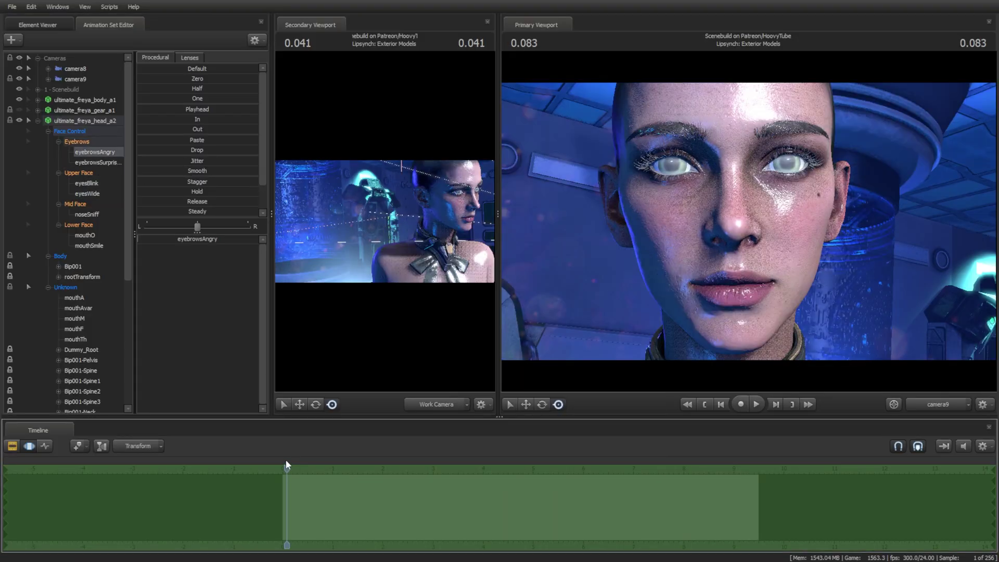
key(space)
drag(205, 241, 242, 241)
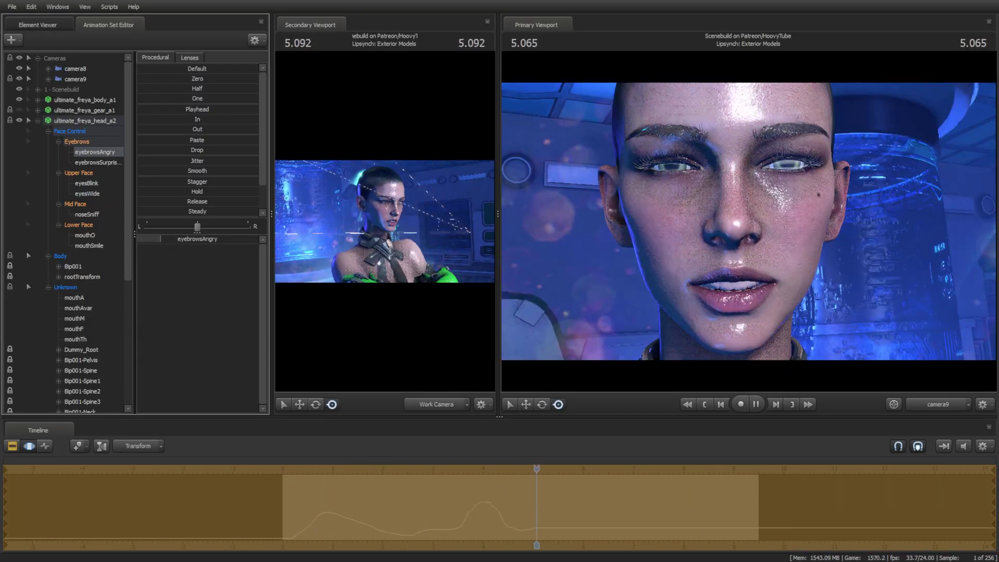
key(space)
Select the Eyebrows group, record eyebrowsSurprised across the whole shot, and play back the combined facial animation.
click(78, 141)
click(283, 463)
key(space)
mouse_move(190, 248)
mouse_down()
mouse_move(229, 249)
mouse_move(204, 249)
mouse_up()
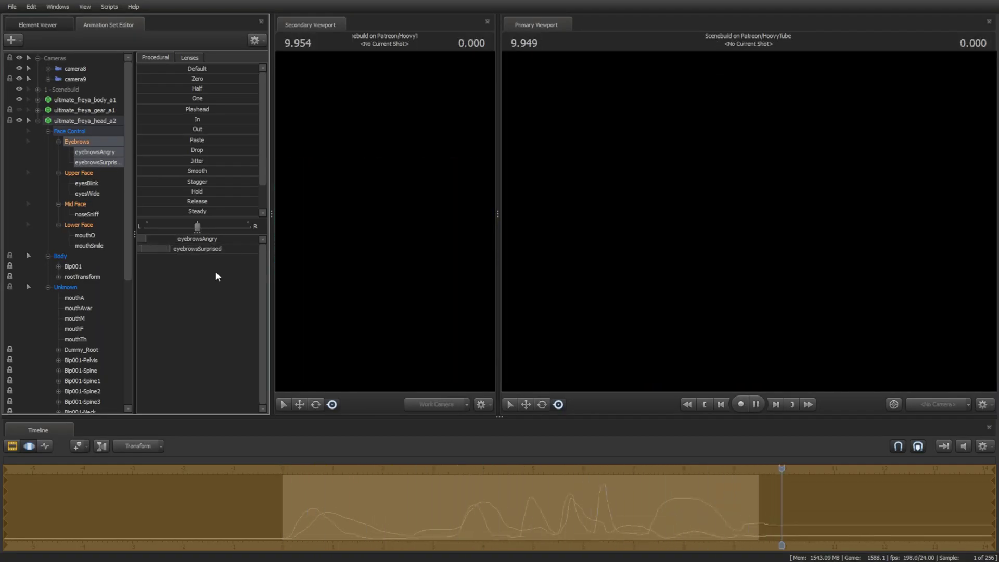
click(701, 349)
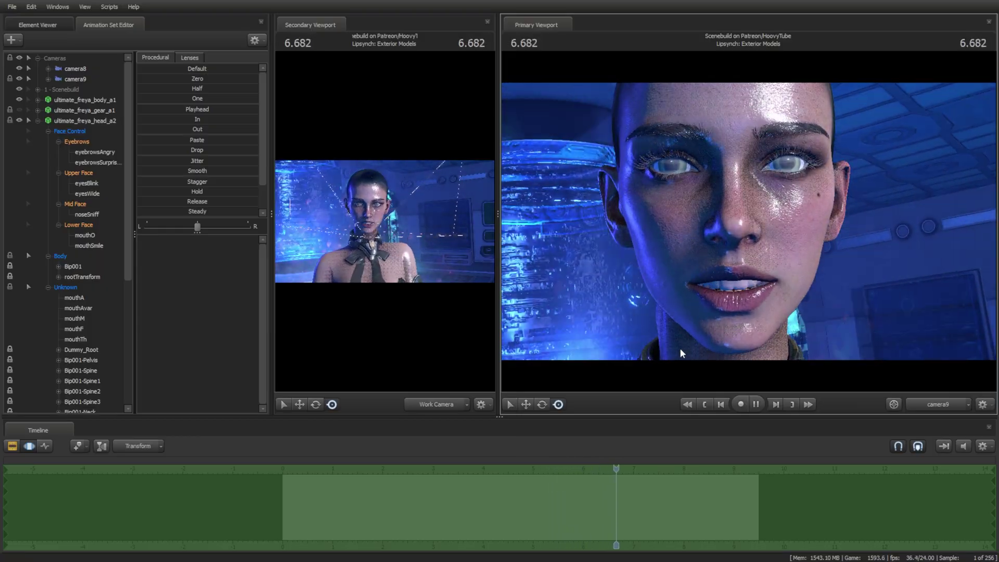
key(space)
Show camera8 in the primary viewport, enlarge the secondary viewport and frame its work camera close on the face.
drag(497, 293, 659, 294)
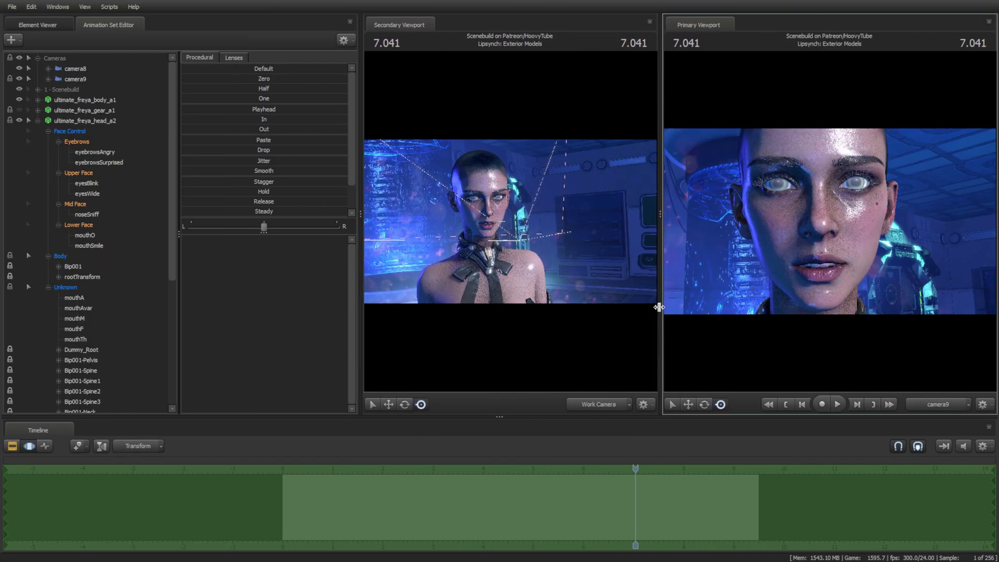
drag(76, 79, 572, 272)
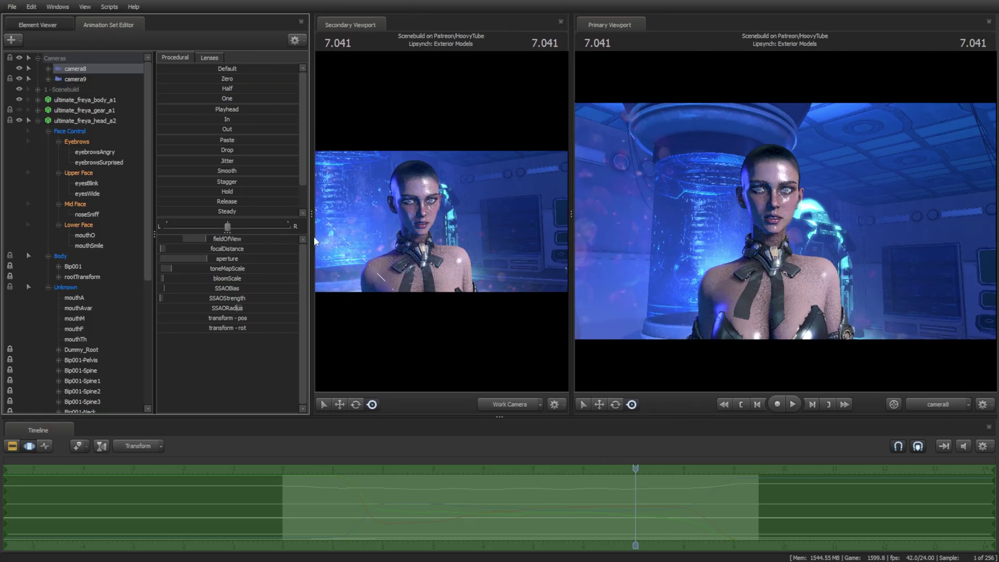
drag(314, 241, 235, 241)
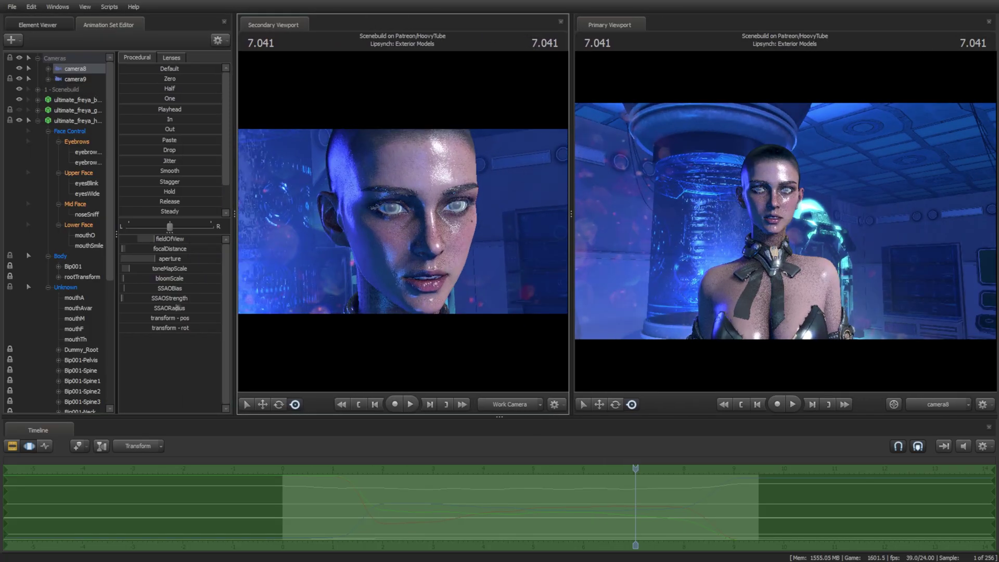
drag(394, 215, 393, 213)
key(ctrl)
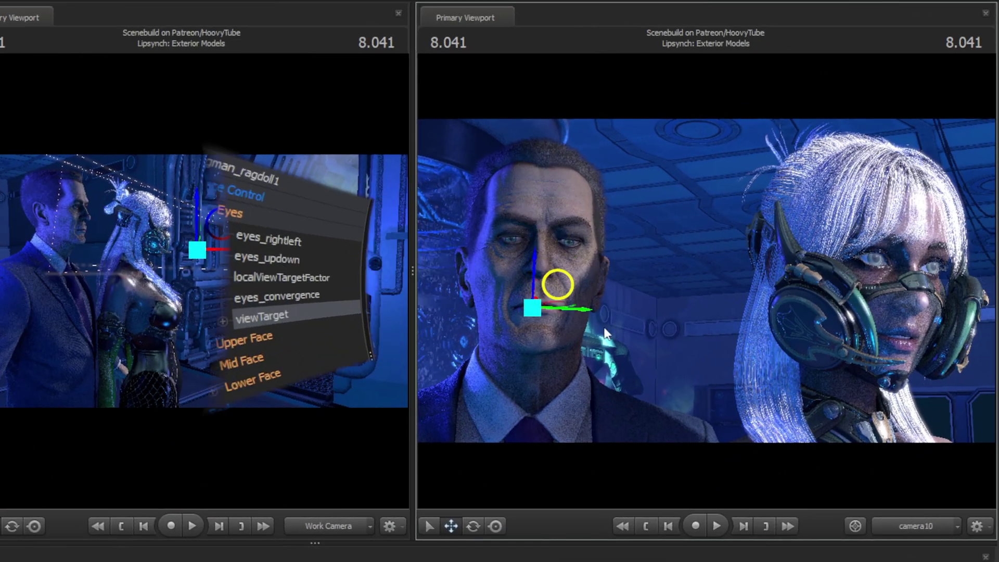
Move gman_ragdoll1's viewTarget over to the white-haired character's head so his eyes look toward her.
drag(553, 290, 787, 167)
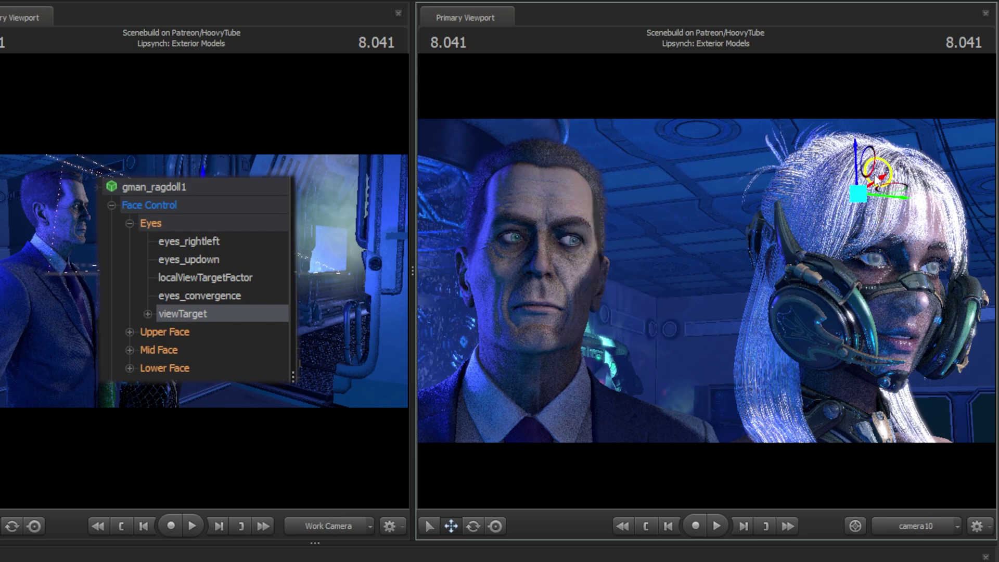
drag(282, 156, 767, 187)
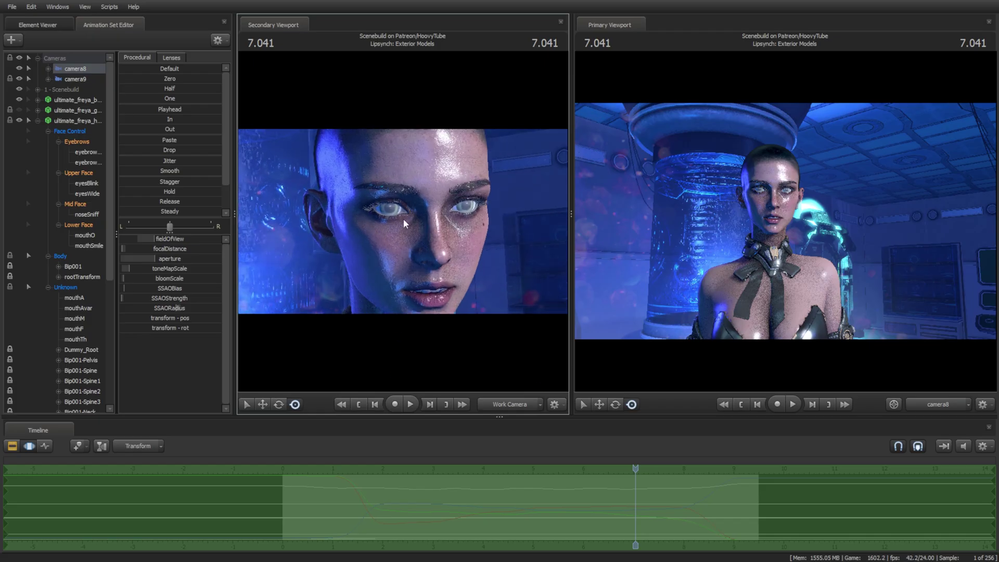
Select the eye bone Bn_FEye_R1 in the secondary viewport and find its rotation control in the animation set tree.
click(388, 208)
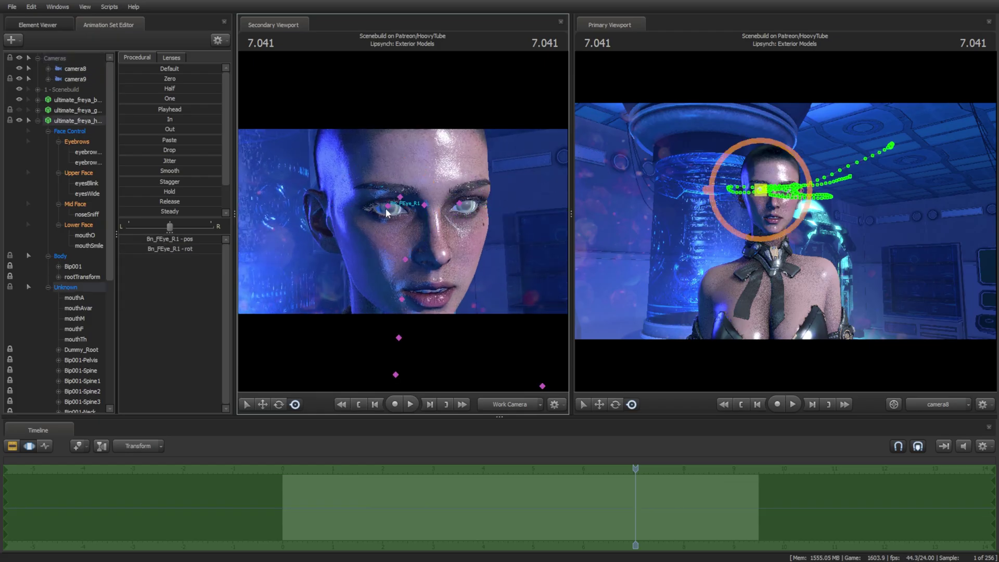
mouse_move(378, 229)
mouse_down()
mouse_move(388, 217)
mouse_move(386, 239)
mouse_up()
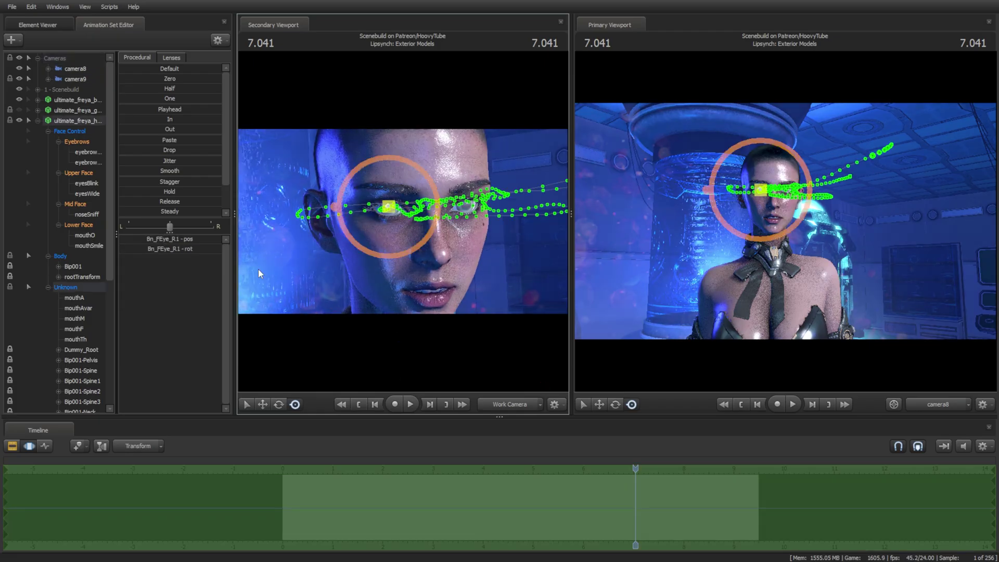
scroll(85, 295, down, 6)
click(58, 286)
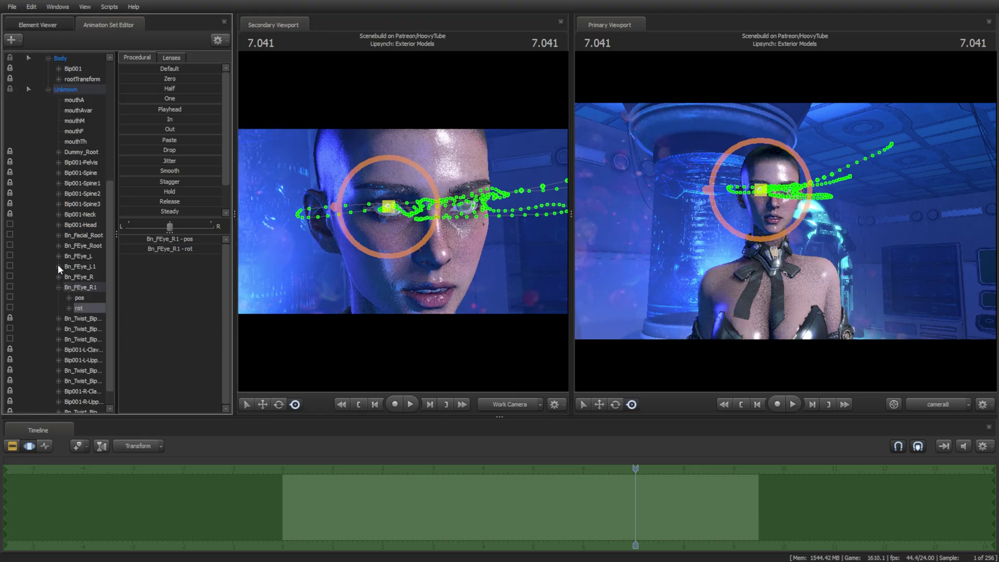
Add Bn_FEye_L1's rotation to the selection, enable the locks on both eye rotation controls and return the playhead to 0.000.
click(58, 266)
ctrl+click(82, 288)
drag(459, 208, 455, 224)
click(11, 328)
click(11, 287)
click(283, 467)
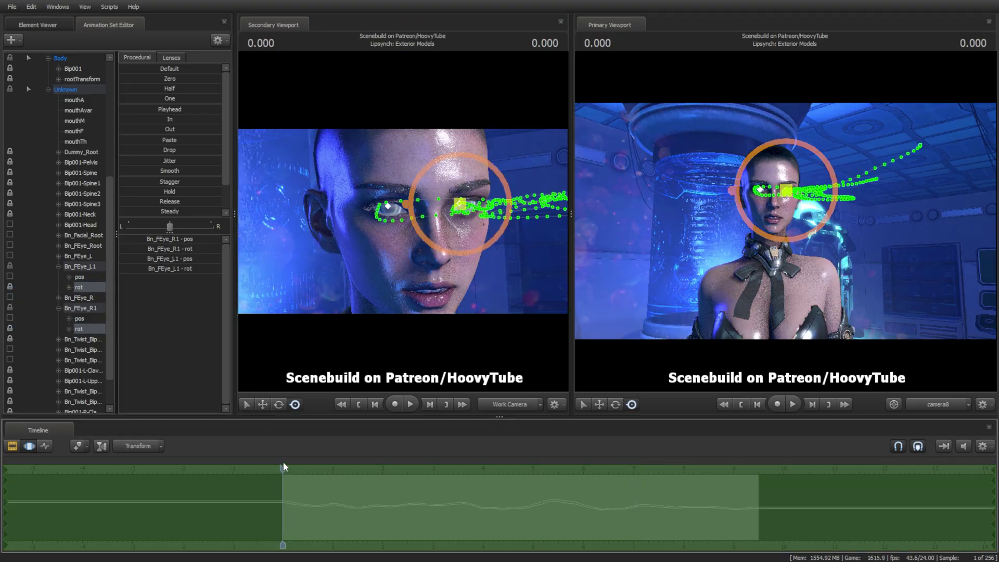
Rotate both eyes across the entire time selection to set their base direction and play the shot to check it.
drag(6, 479, 250, 496)
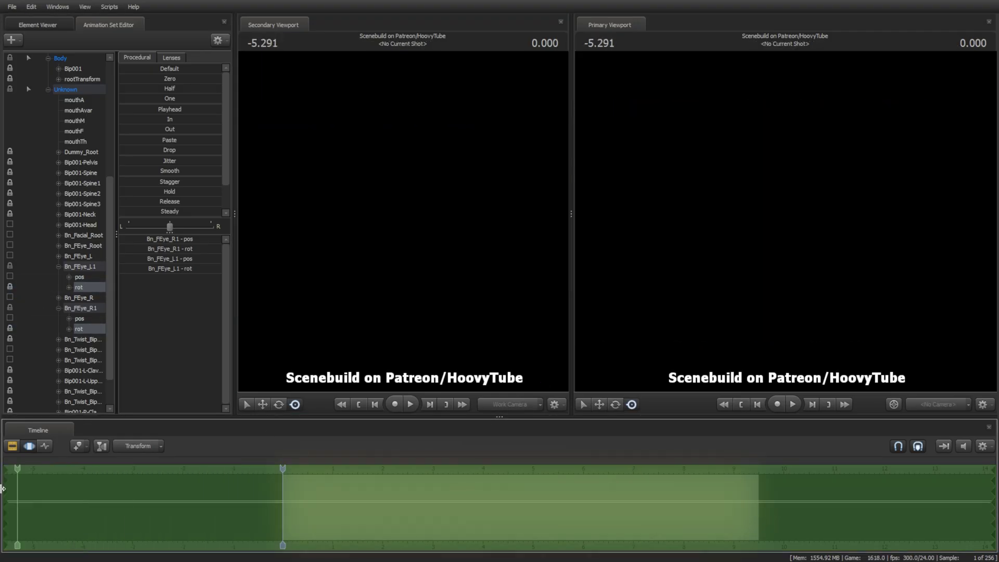
key(space)
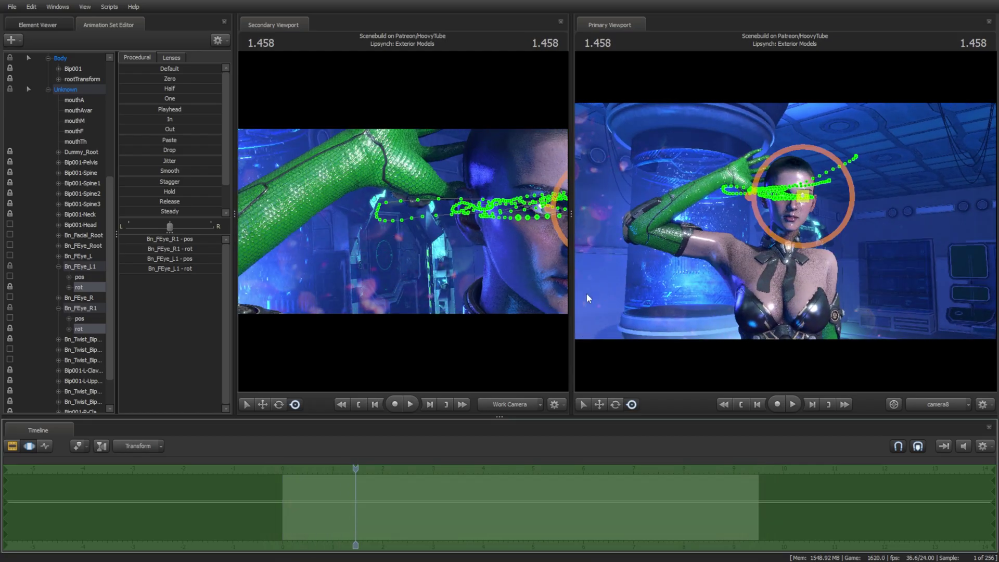
key(space)
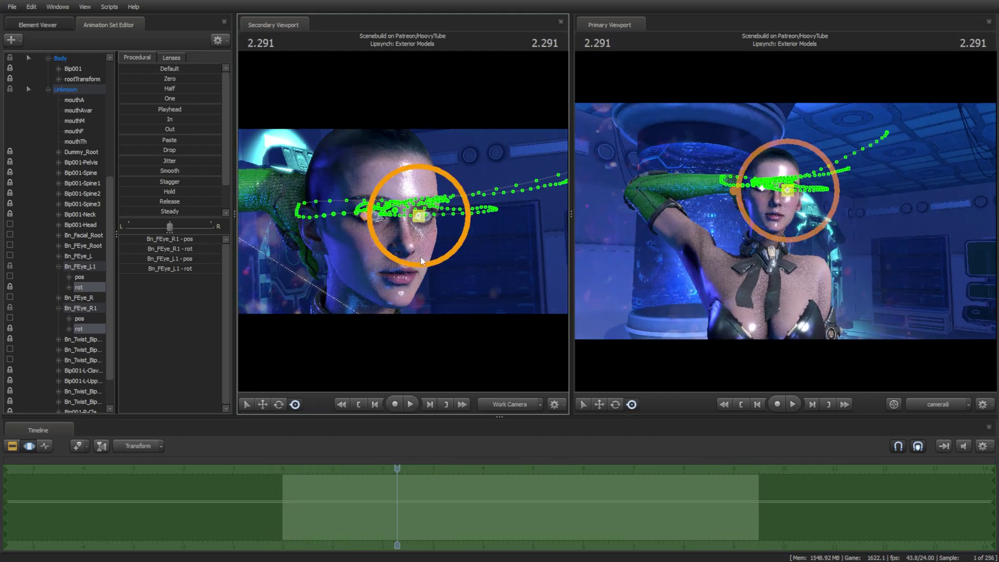
drag(417, 234, 373, 232)
key(space)
key(space)
key(space)
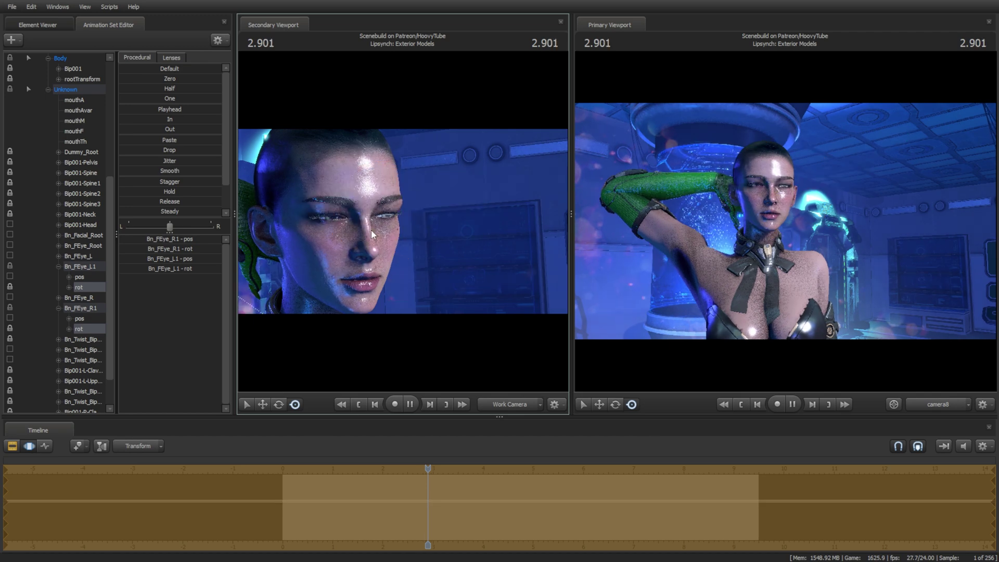
key(space)
In the graph editor, set up the eye rotation curves at about 3.333 and rotate the eyes at 3.416.
click(44, 446)
drag(450, 471, 466, 475)
drag(394, 213, 387, 210)
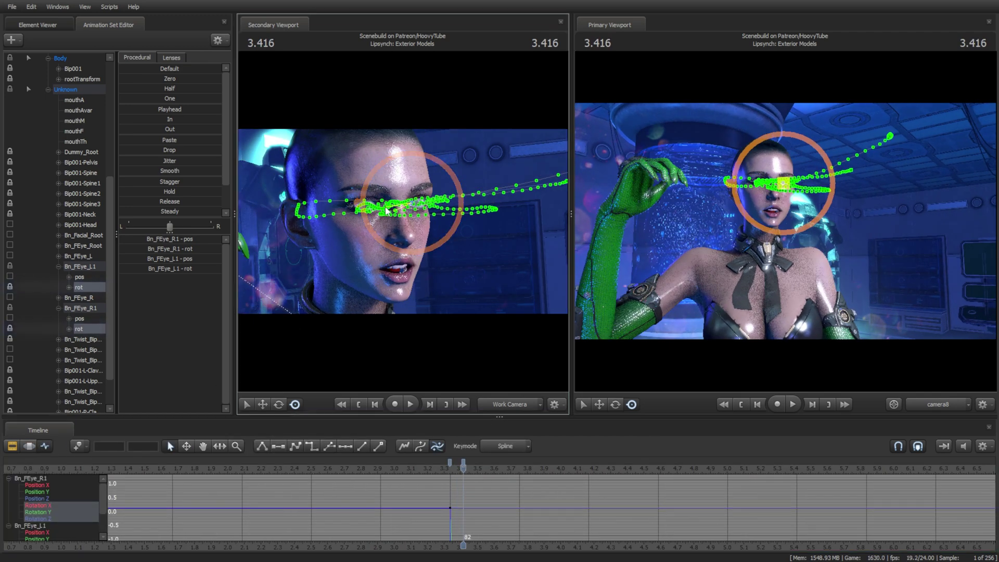
Step forward through the shot and key the eye rotation at 3.791 and 4.291 to hold the gaze direction as the head turns.
key(Right)
key(Right)
key(Right)
key(Right)
key(Right)
key(Right)
key(Right)
key(Right)
key(Right)
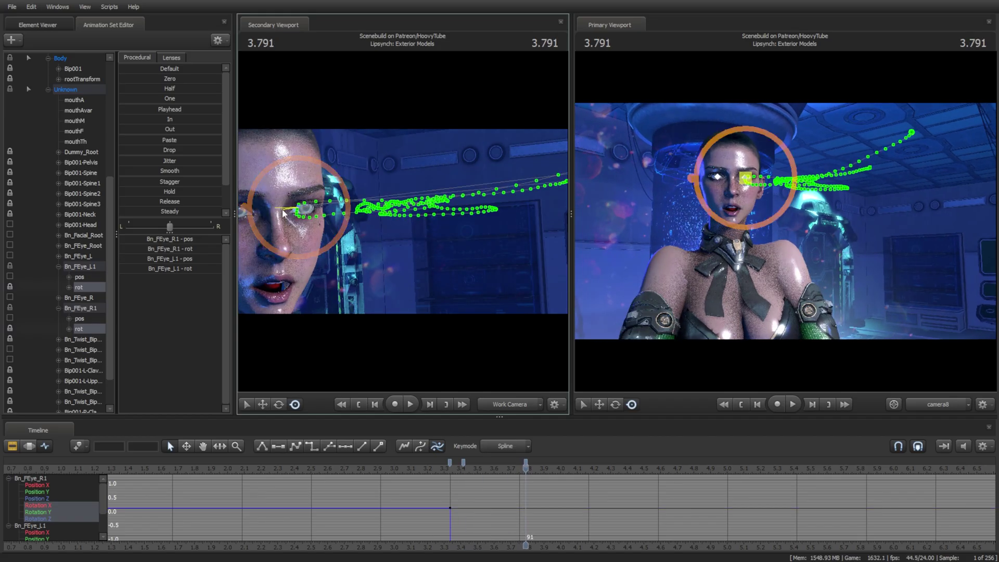
key(Right)
key(Right)
key(Right)
key(Right)
key(Right)
key(Right)
key(Right)
key(Right)
key(Right)
key(Right)
key(Right)
key(Right)
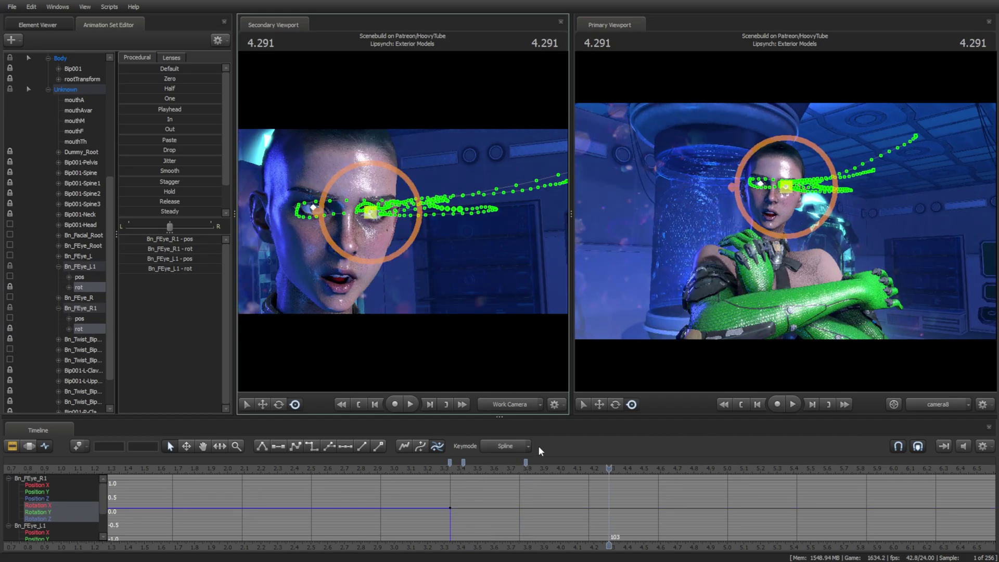
Continue keying the eye rotation at about 4.96 and at 5.083.
key(Right)
key(Right)
key(Right)
key(Right)
key(Right)
key(Right)
key(Right)
key(Right)
key(Right)
key(Right)
key(Right)
key(Right)
key(Right)
key(Right)
key(Right)
key(Right)
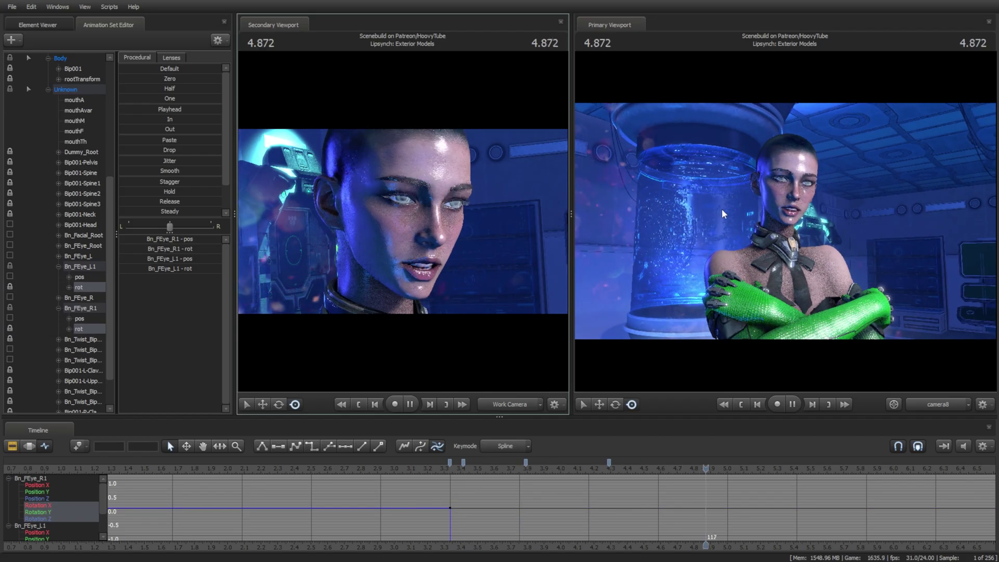
key(Right)
key(Right)
key(Right)
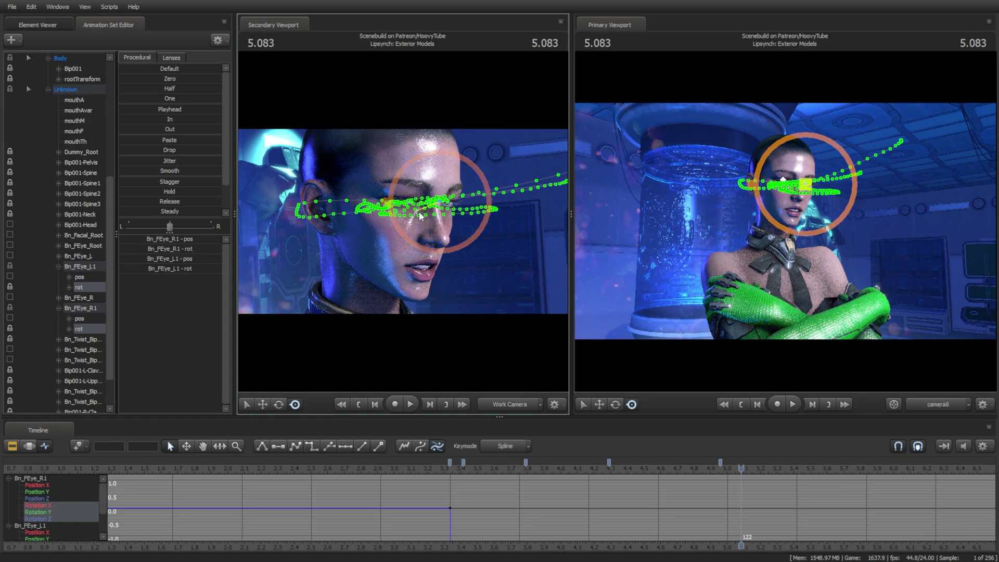
Advance to 5.583 and key the eye rotation there.
key(Right)
key(Right)
key(Right)
key(Right)
key(Right)
key(Right)
key(Right)
key(Right)
key(Right)
key(Right)
key(Right)
key(Right)
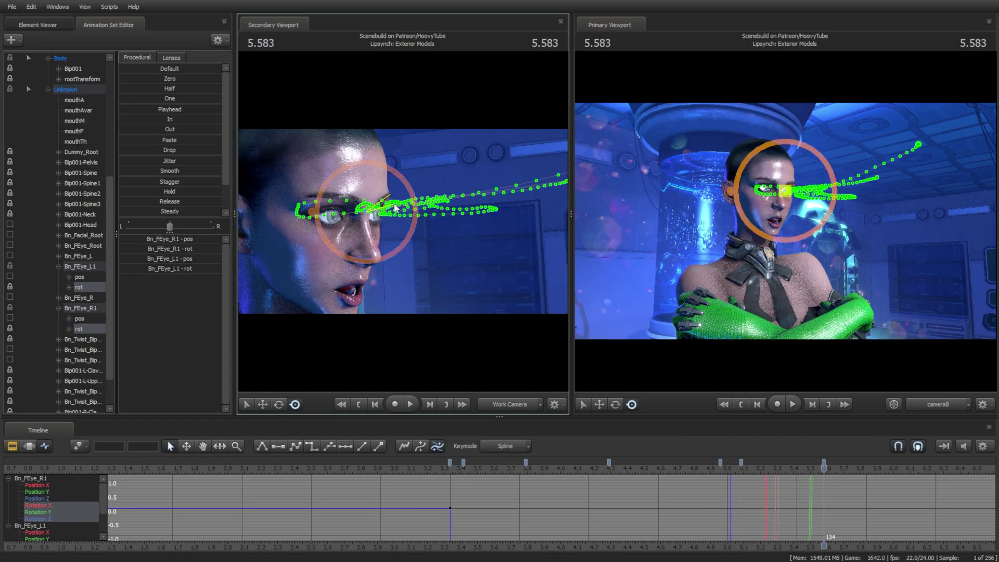
Retime the last eye rotation key around 5.250 and keep adjusting the gaze keys onward to 6.416.
click(769, 467)
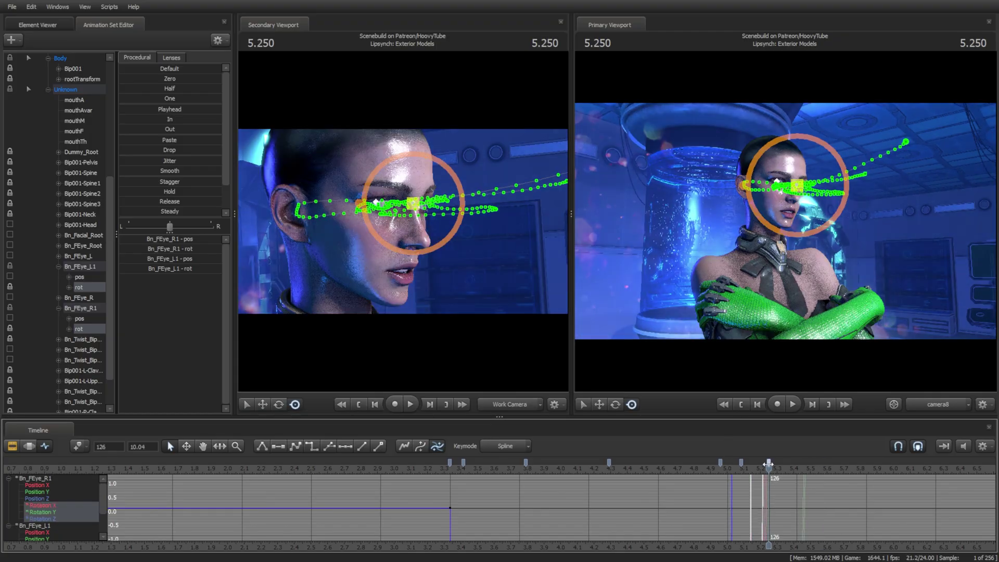
key(Left)
key(Left)
key(Left)
key(Left)
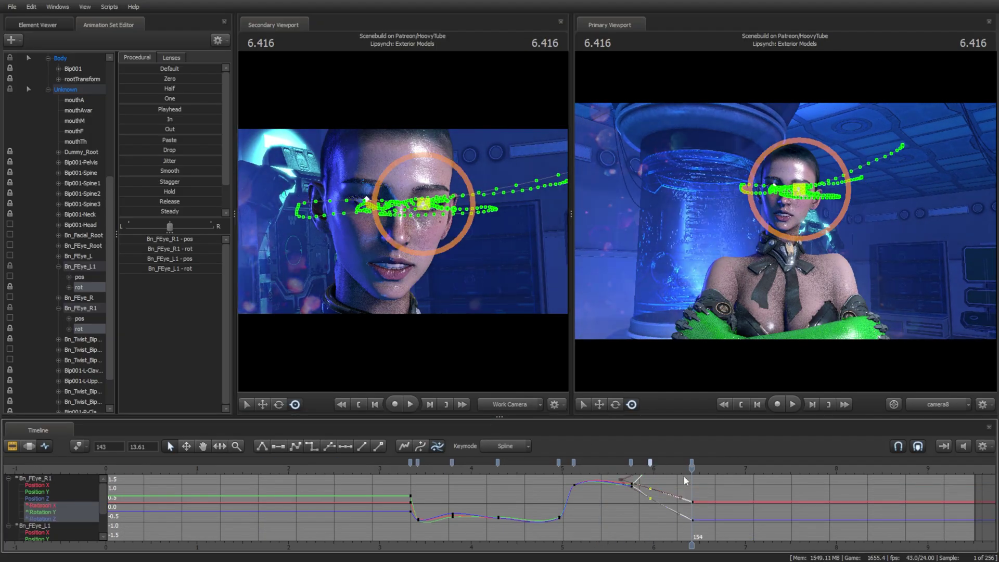
Play the shot repeatedly and add further eye rotation keys near 4.7 and up to about 8.0.
click(680, 468)
key(space)
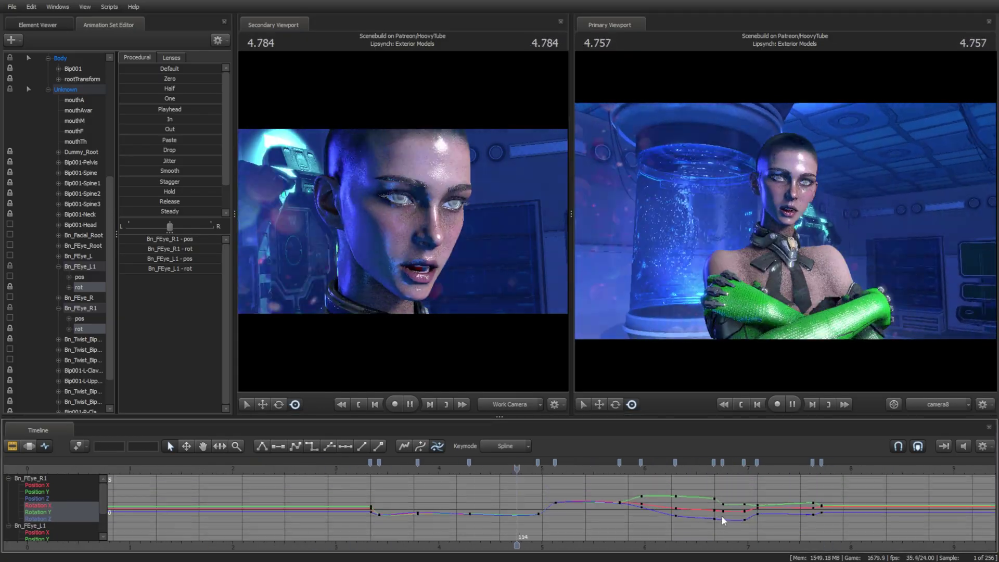
key(space)
key(space)
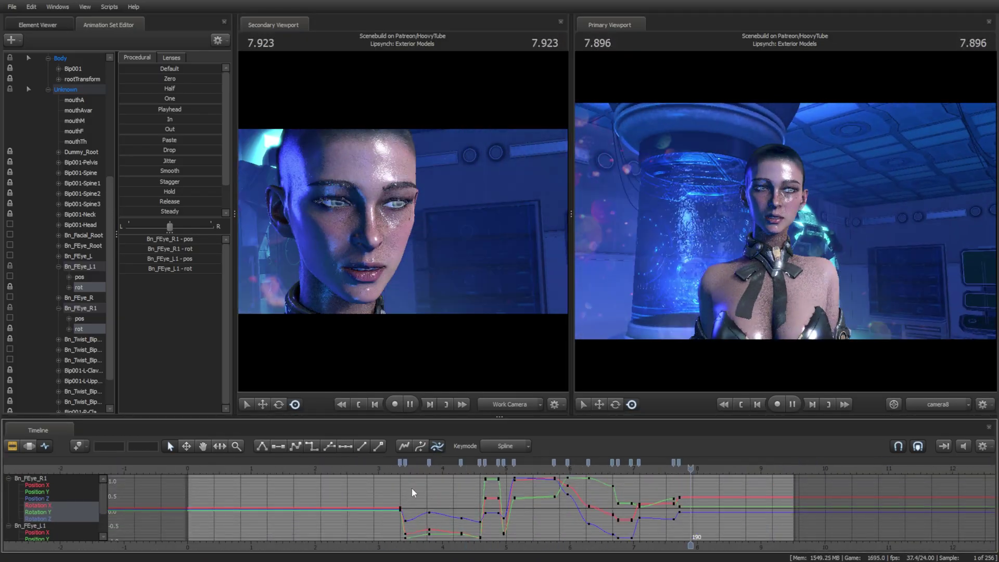
key(space)
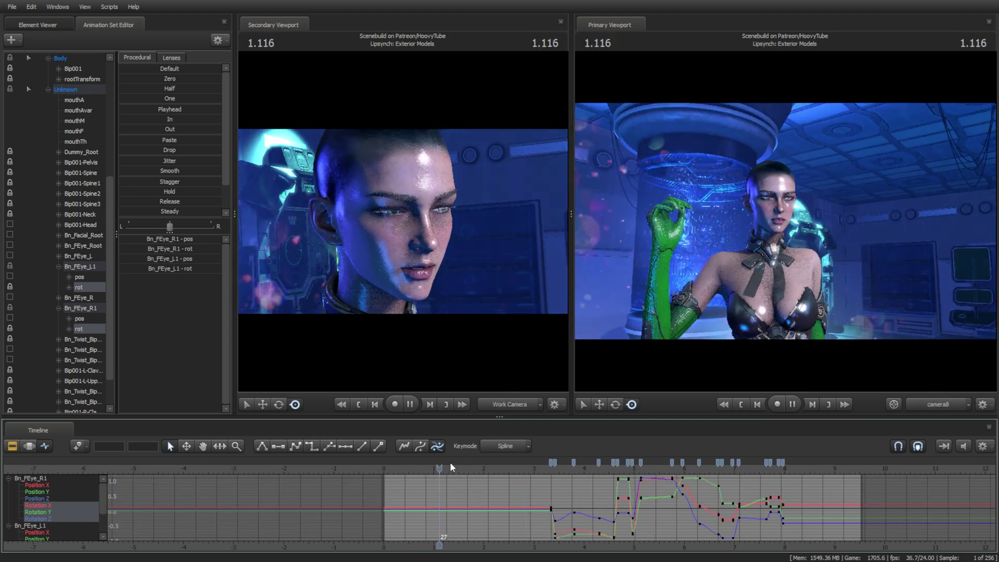
key(space)
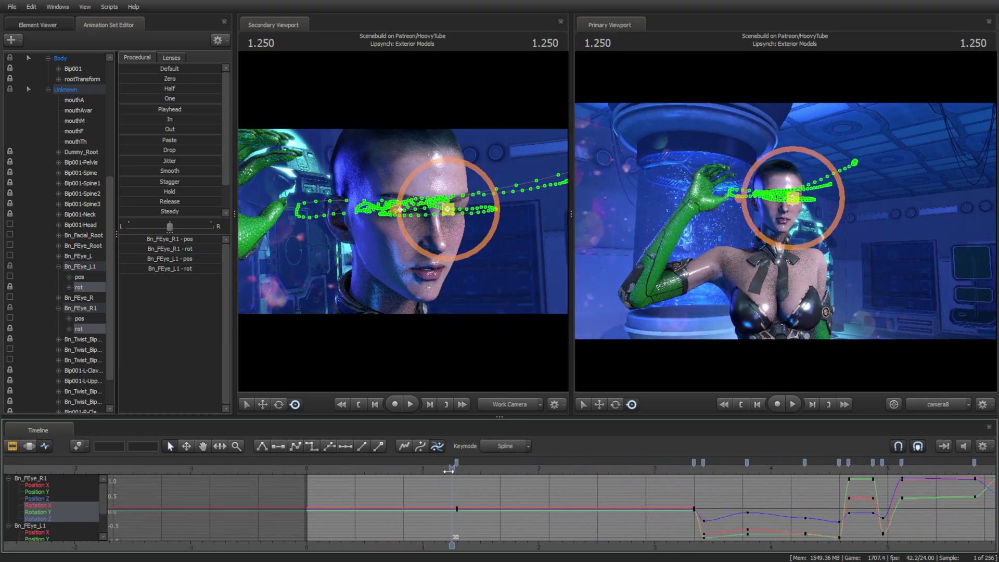
Rotate the eyes at 1.041, shift that key to about 1.2 and flatten its tangents.
drag(447, 467, 428, 467)
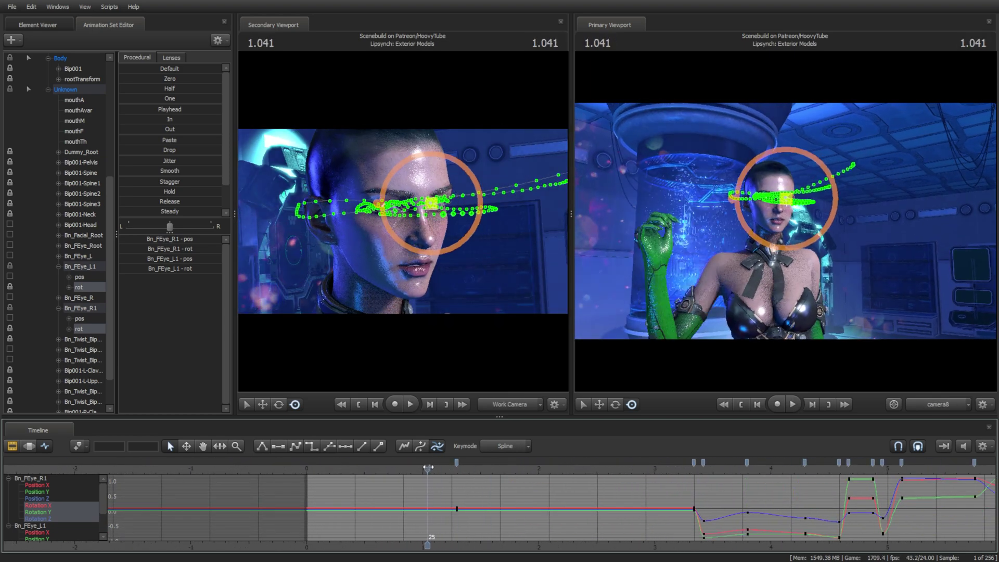
drag(415, 212, 404, 213)
drag(427, 464, 437, 463)
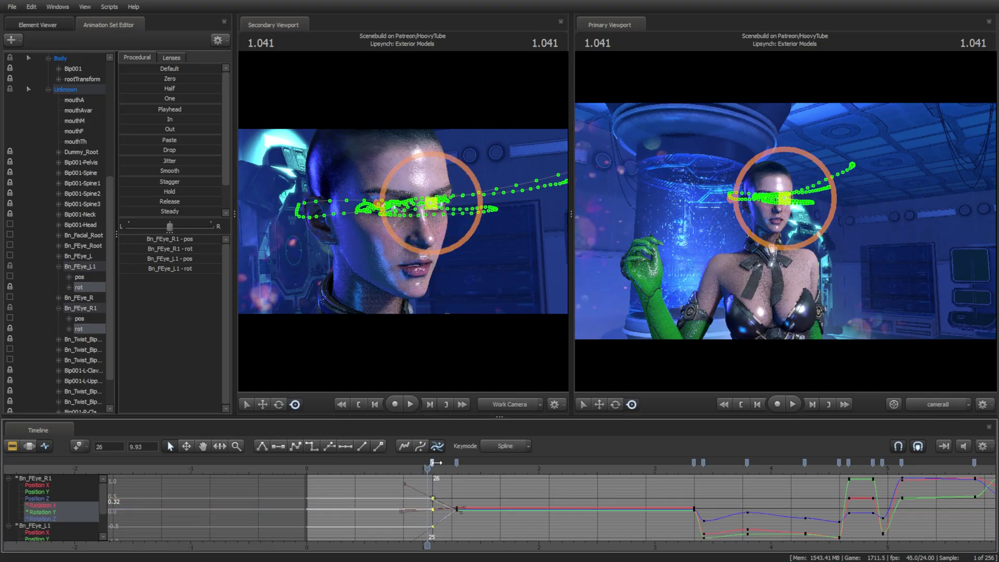
click(281, 447)
click(674, 478)
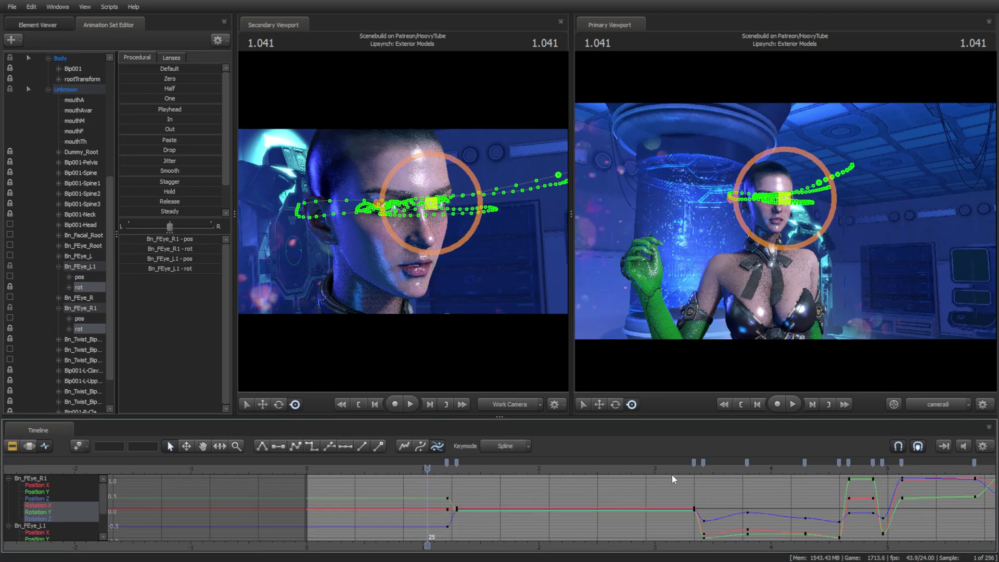
Play the shot through to 8.500 to review the keyed eye direction.
scroll(707, 478, down, 3)
key(space)
click(787, 487)
middle_drag(815, 530, 673, 521)
click(703, 492)
key(space)
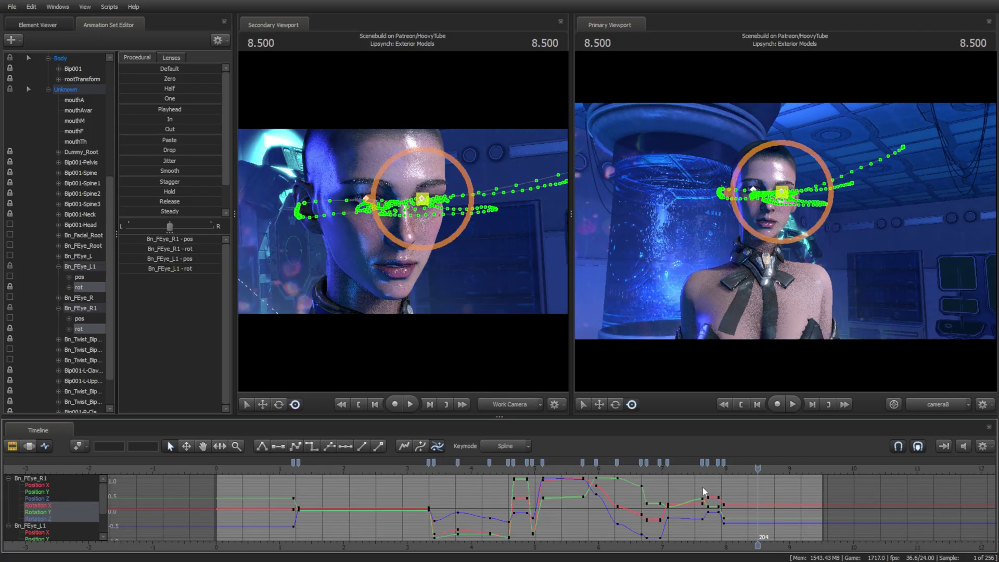
In the motion editor, start the time selection at 8.000 and extend its falloff back to about 7.6.
click(29, 446)
click(713, 496)
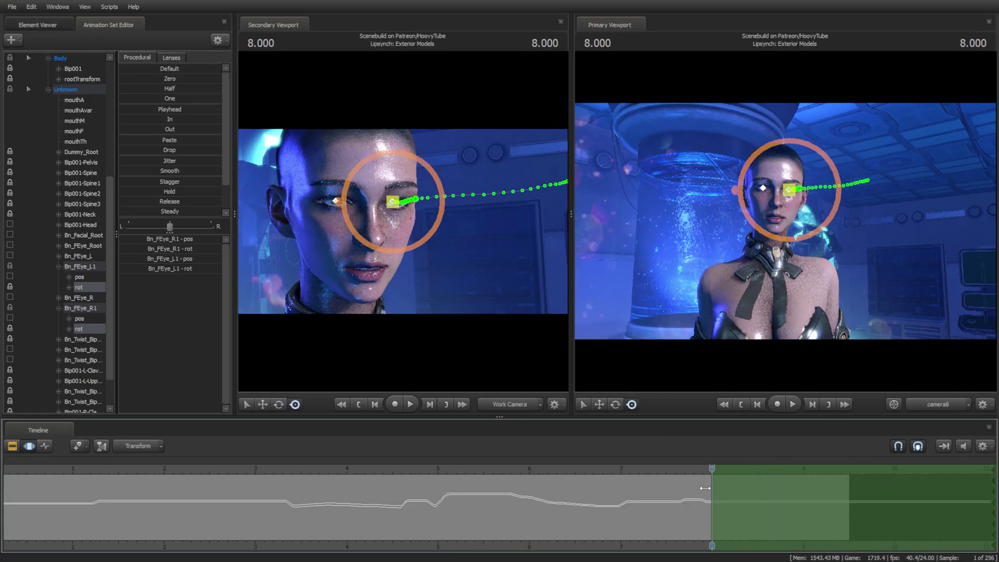
drag(705, 489, 674, 489)
scroll(89, 189, up, 6)
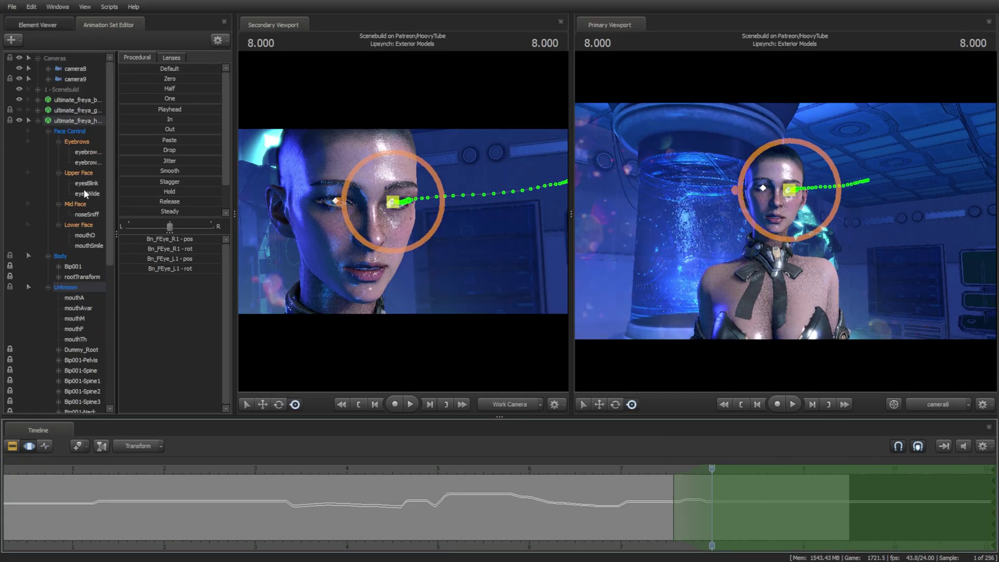
Select the Upper Face controls, lower eyesBlink and raise eyesWide over the time selection, and play the ending.
click(88, 175)
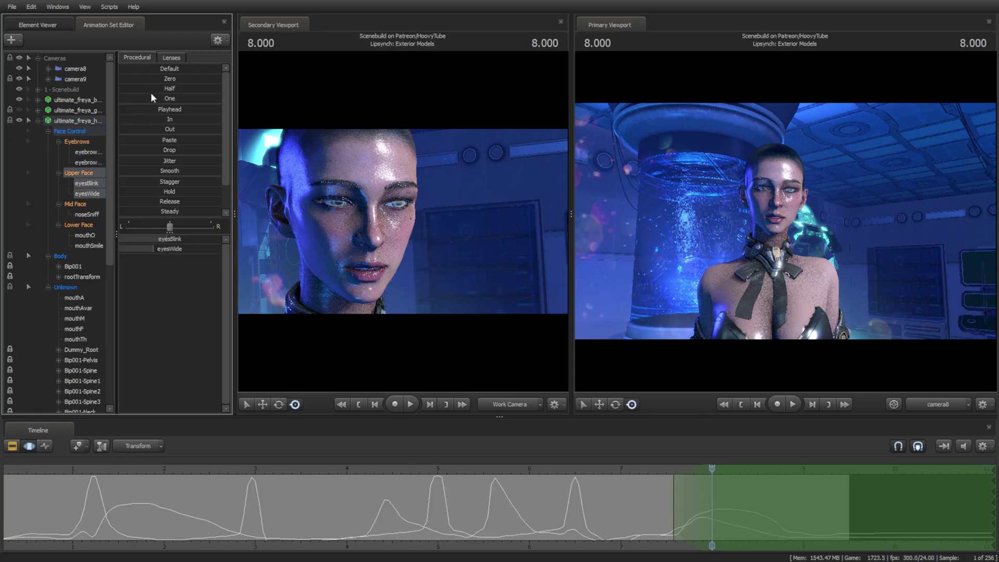
drag(120, 69, 209, 68)
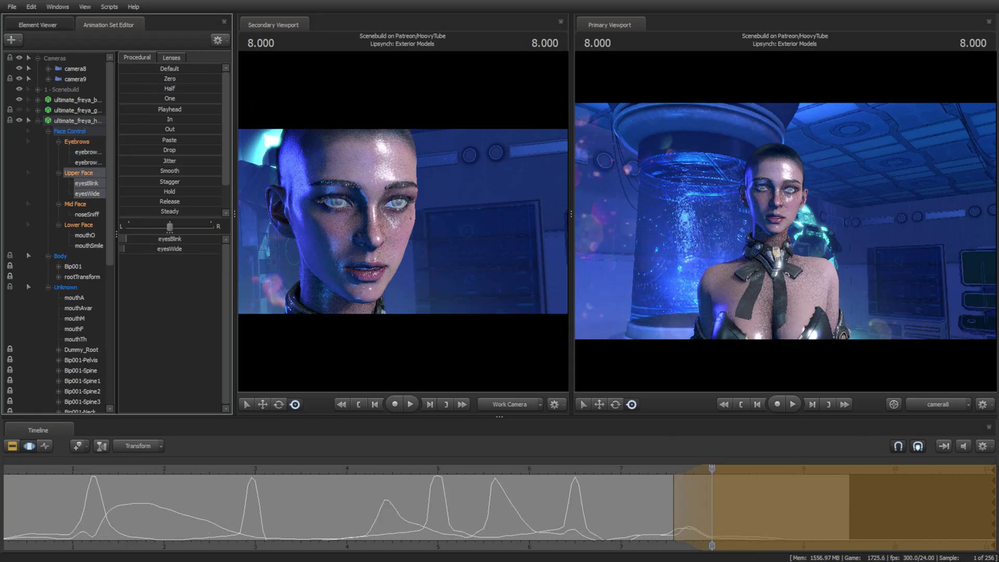
key(space)
click(666, 466)
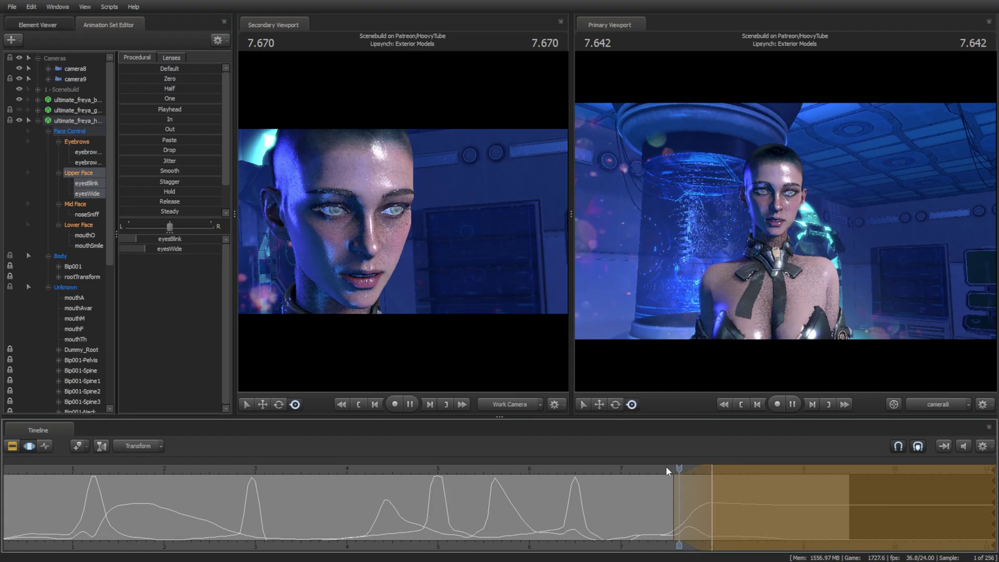
click(666, 471)
key(space)
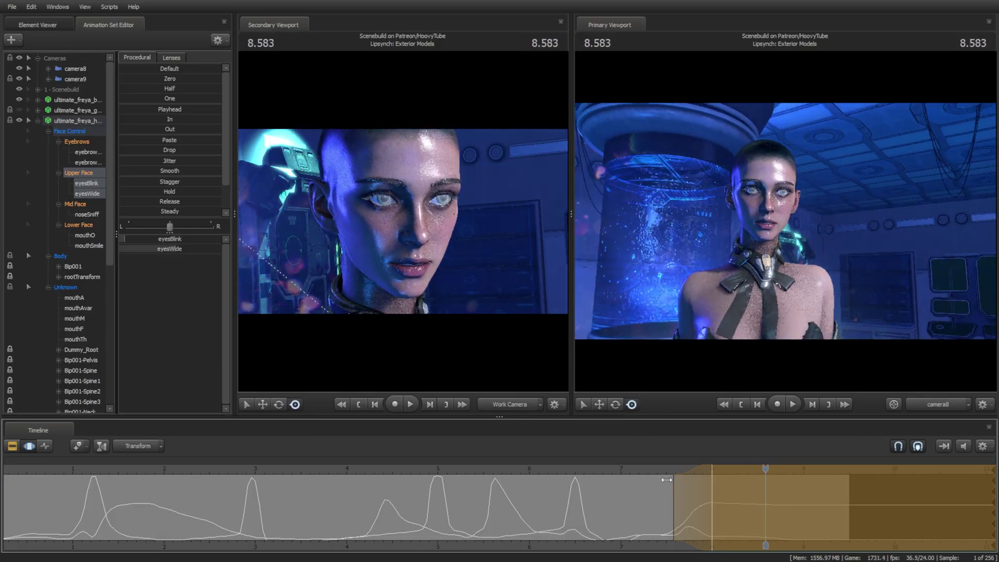
key(space)
Reshape the time selection near the end of the shot and copy an earlier blink to about 8.4.
scroll(713, 501, up, 2)
drag(636, 489, 698, 487)
drag(745, 491, 716, 491)
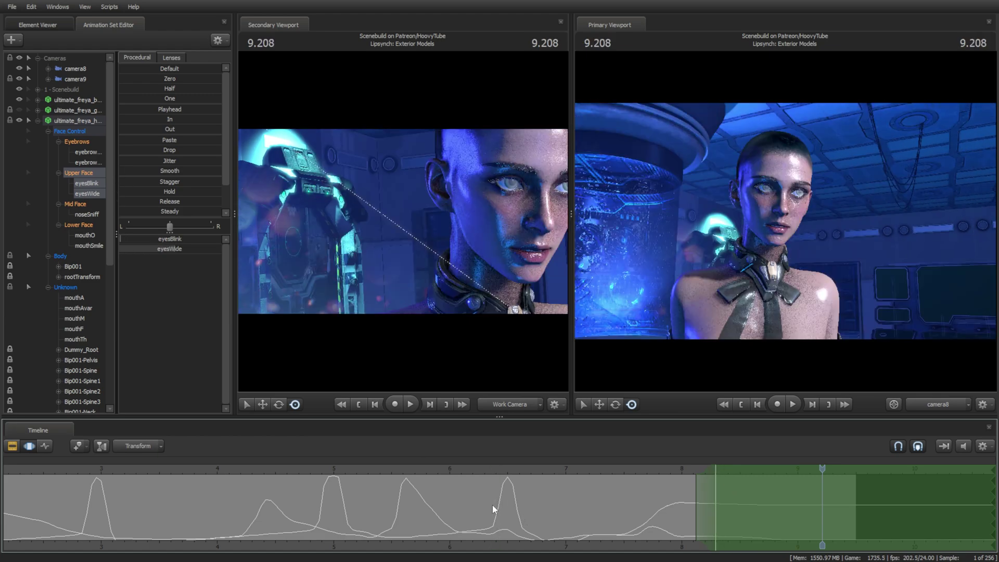
scroll(493, 508, down, 3)
drag(371, 499, 761, 464)
scroll(770, 468, up, 2)
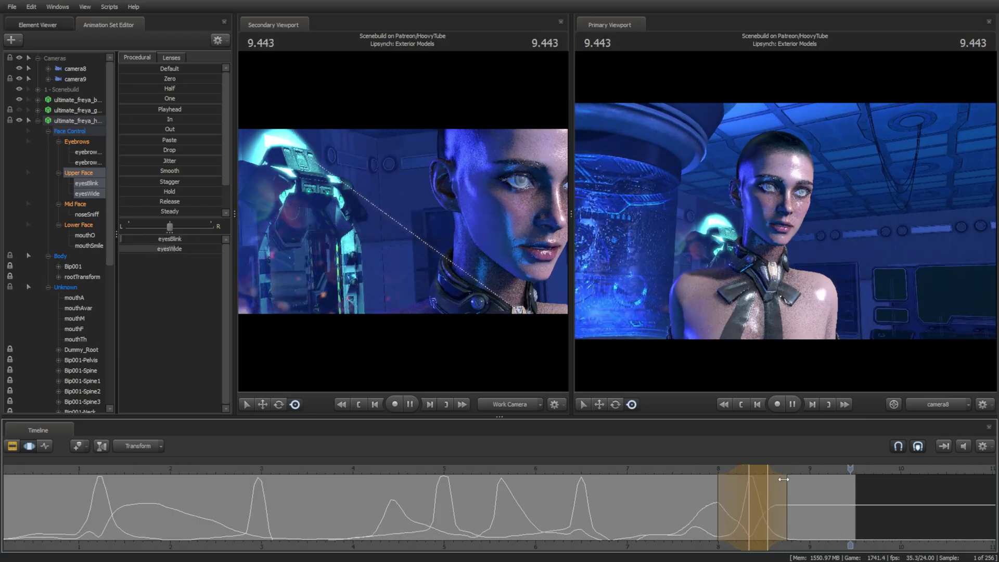
Play the new blink and paste a second one at about 9.0.
key(space)
key(space)
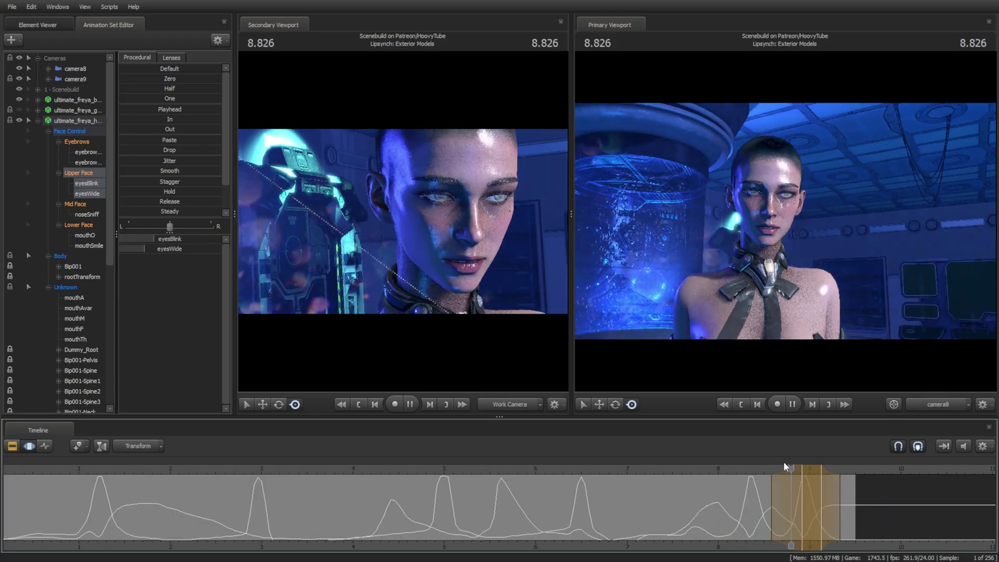
click(747, 469)
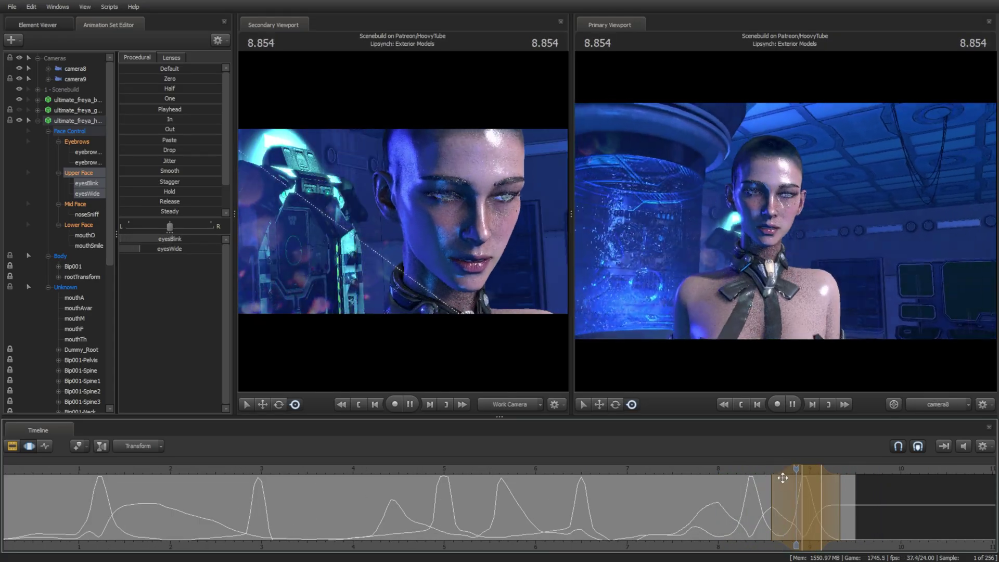
Move the second blink slightly earlier, to about 8.85, and replay the ending to check its timing.
scroll(783, 478, up, 2)
key(space)
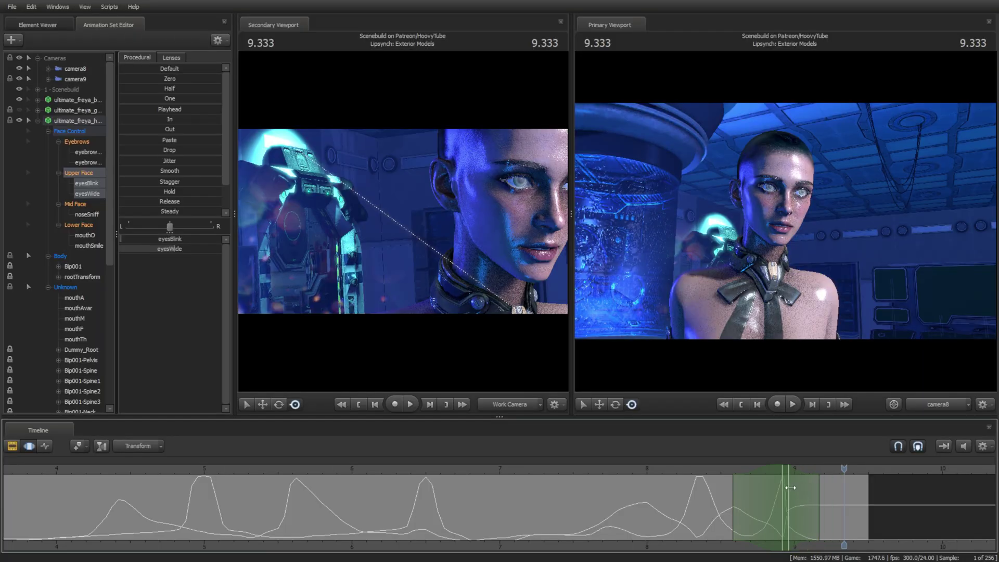
click(717, 464)
key(space)
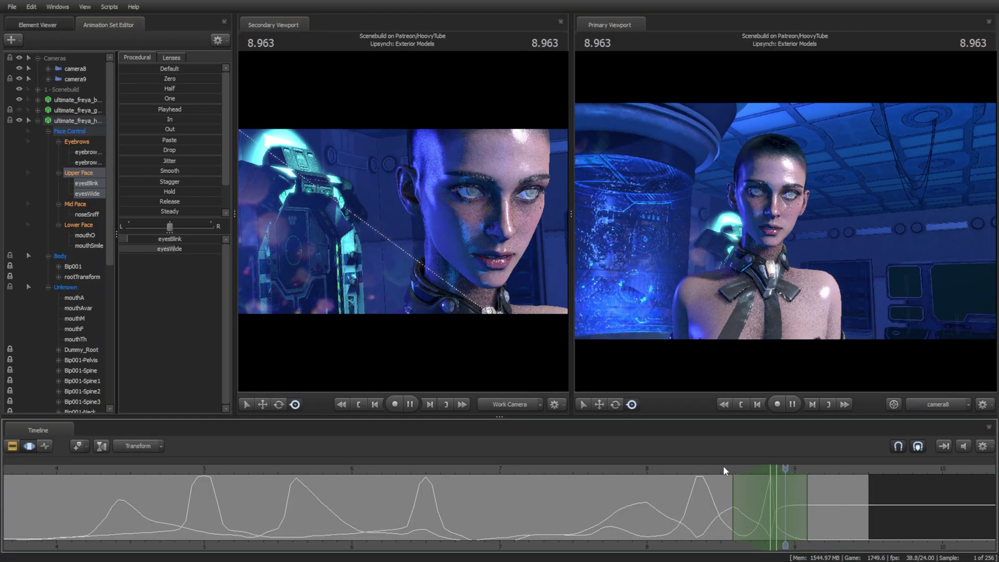